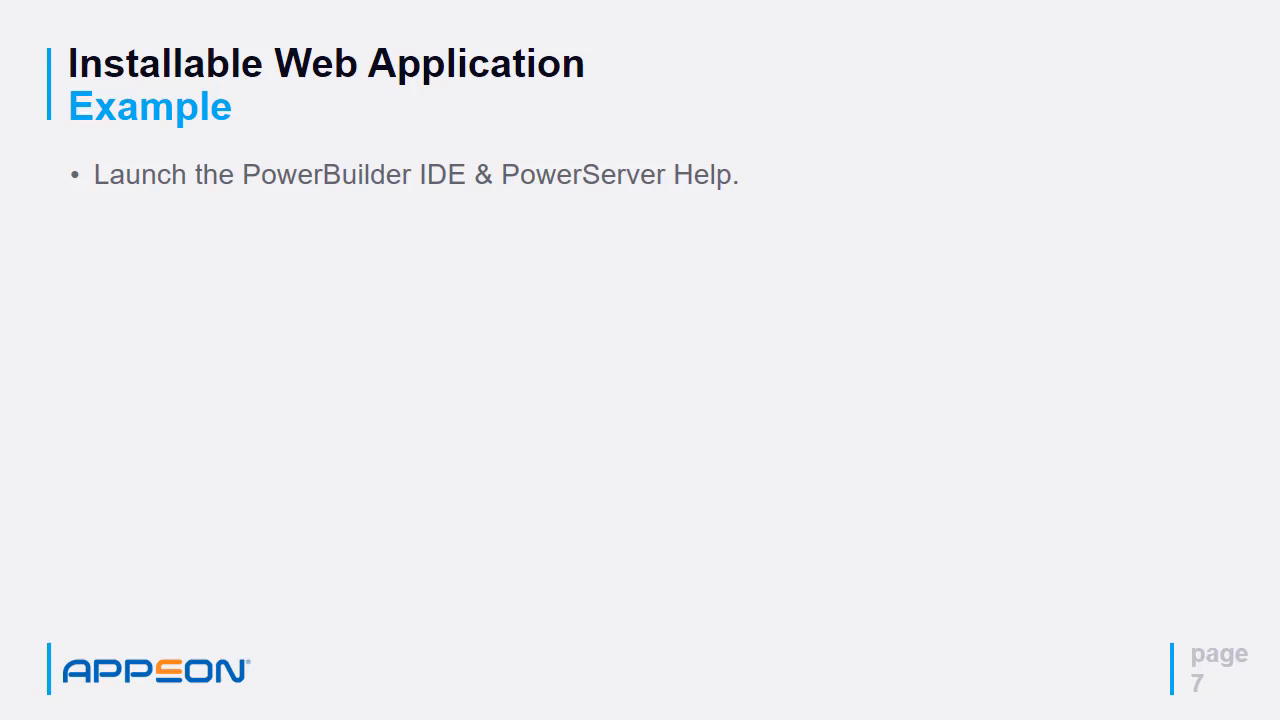
key("Right")
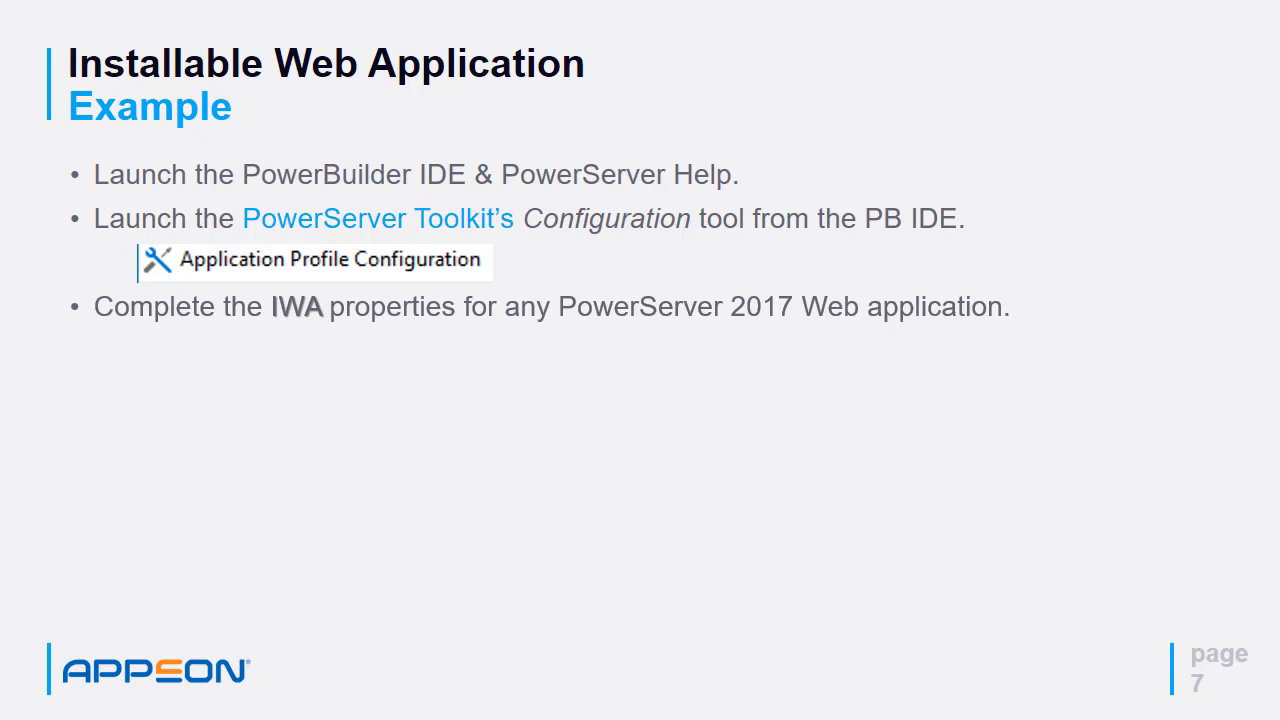
key("Right")
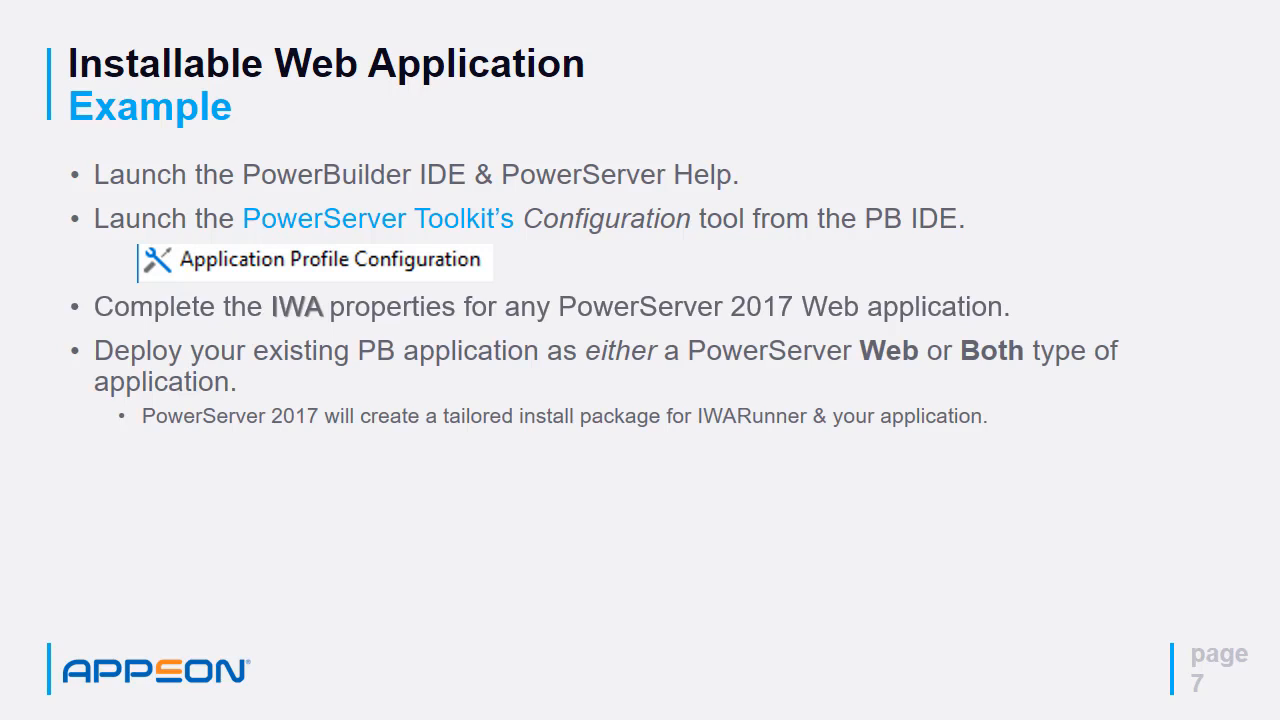
key("Right")
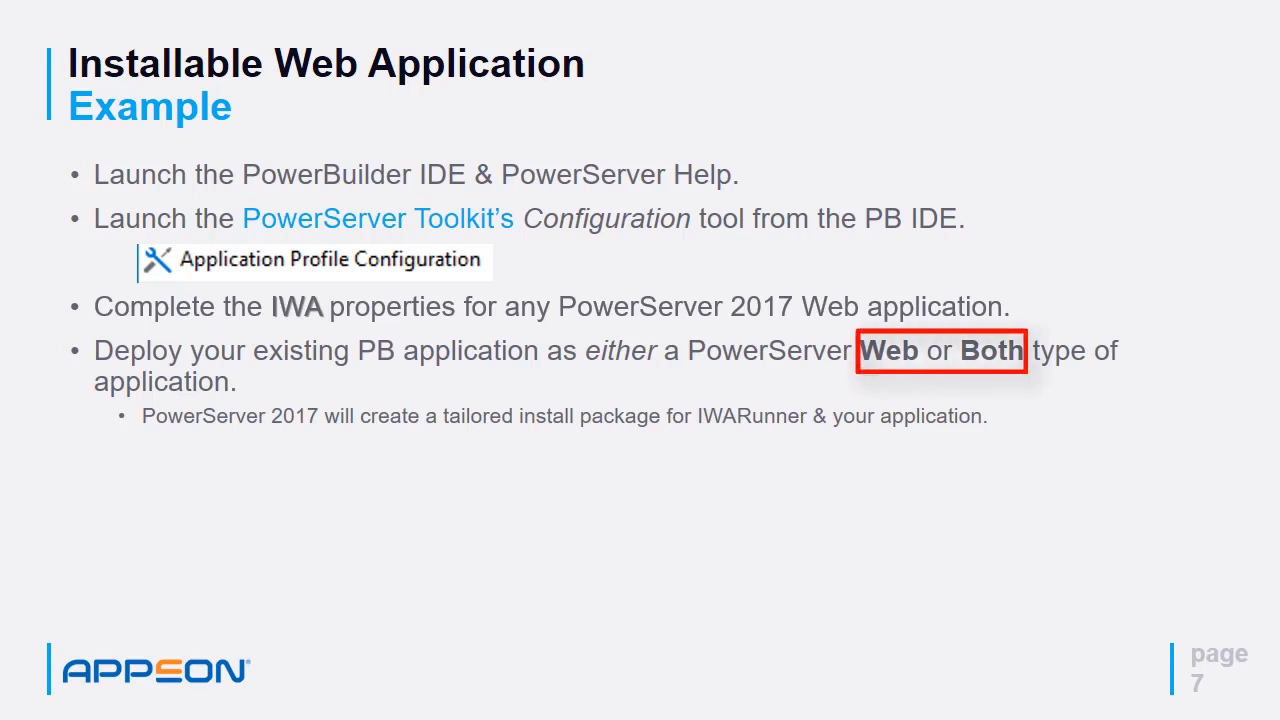
key("Right")
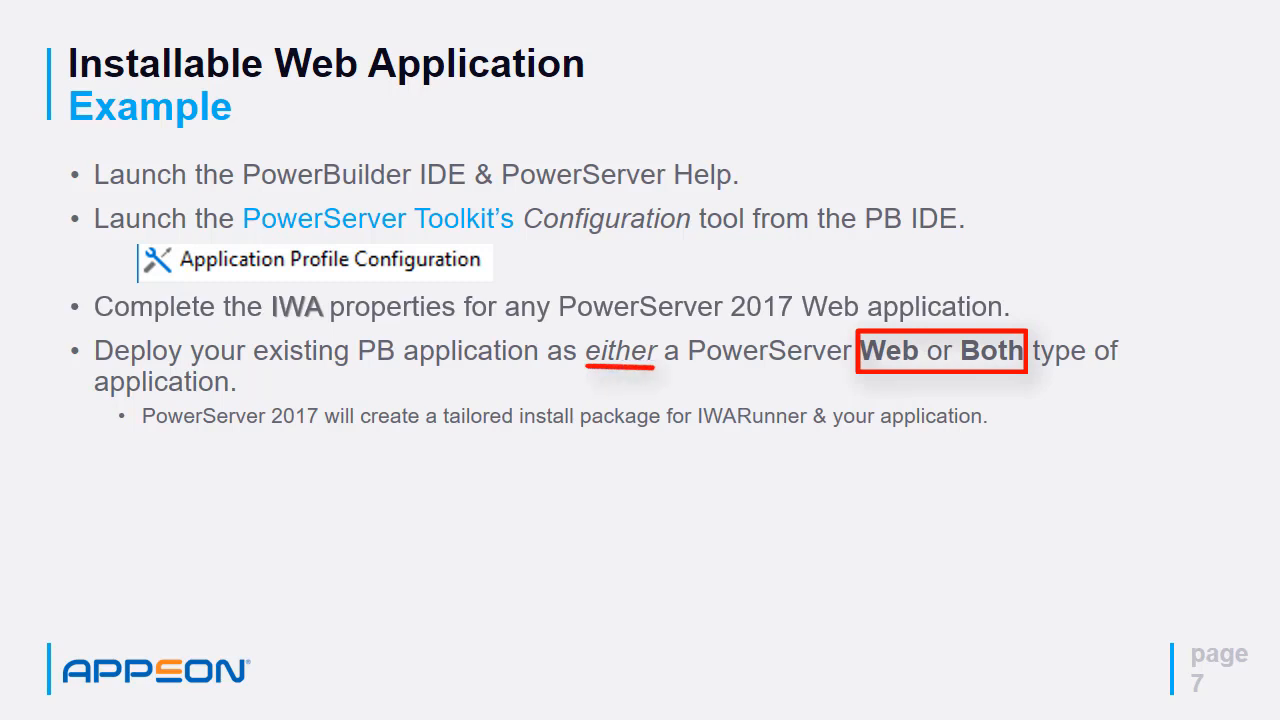
key("Right")
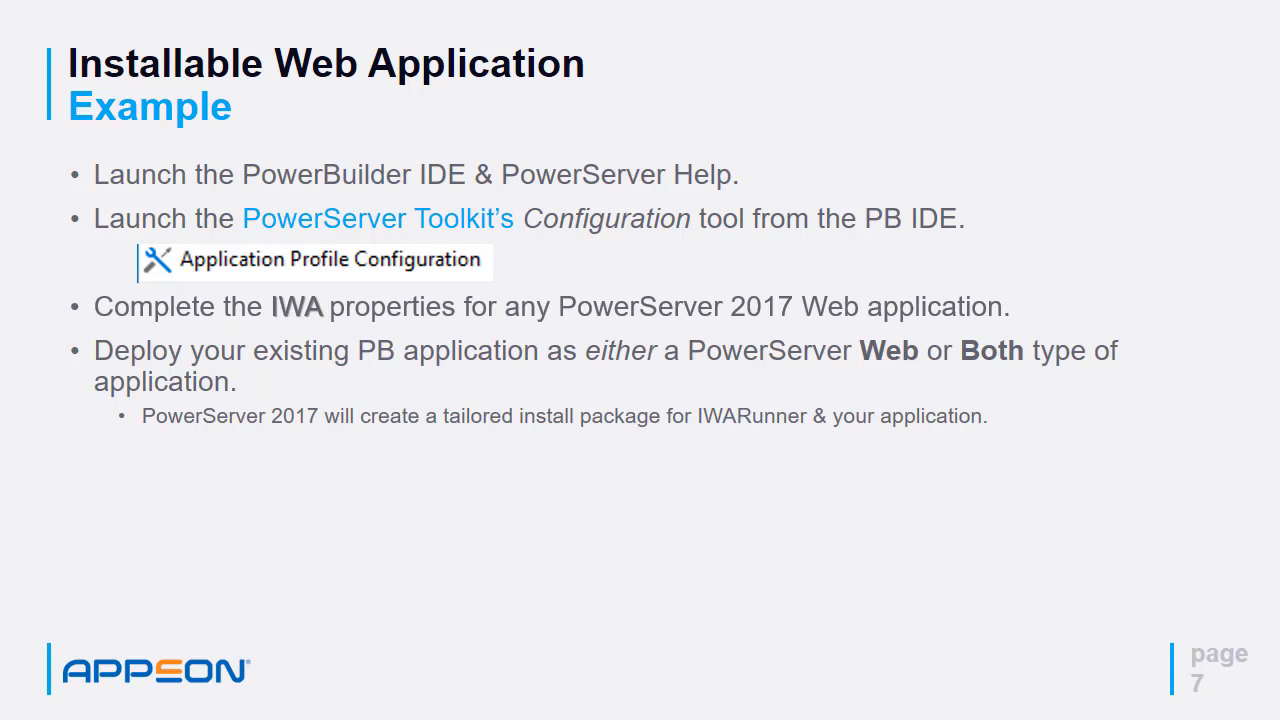
key("Right")
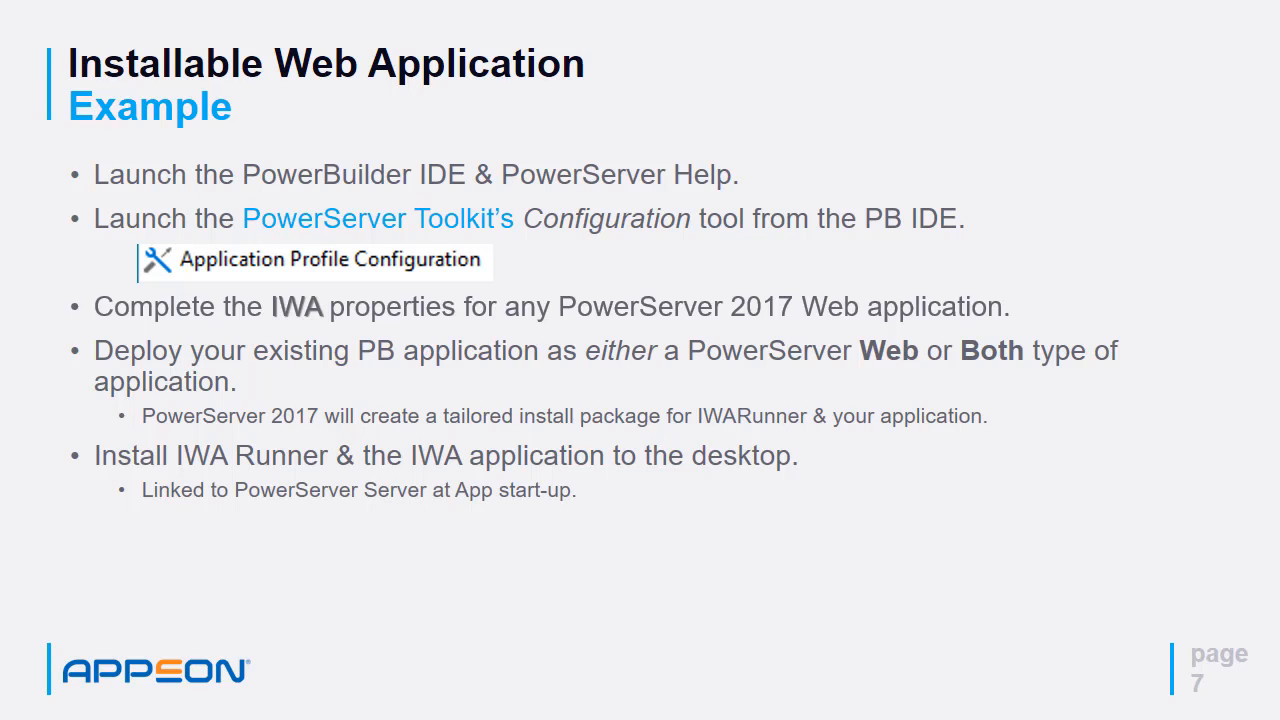
key("Right")
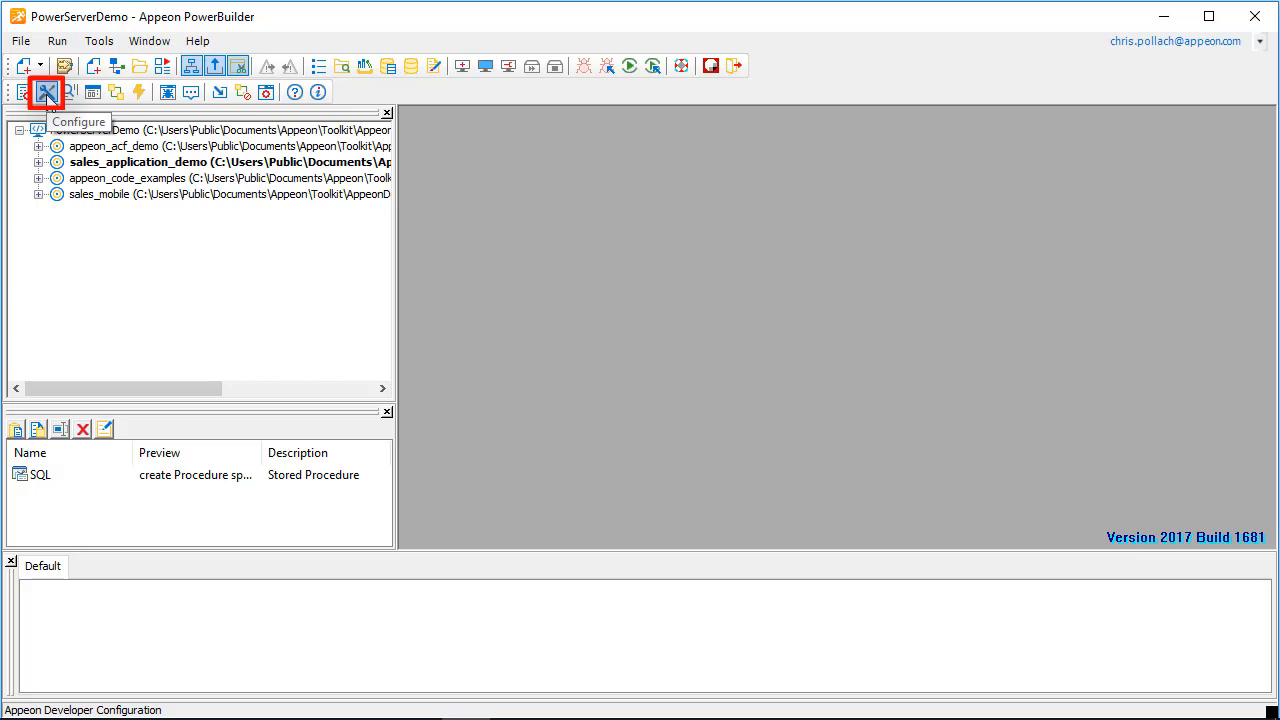
Step: Open the PowerServer Toolkit configuration to view the application profiles, and close it without making changes
left_click(47, 97)
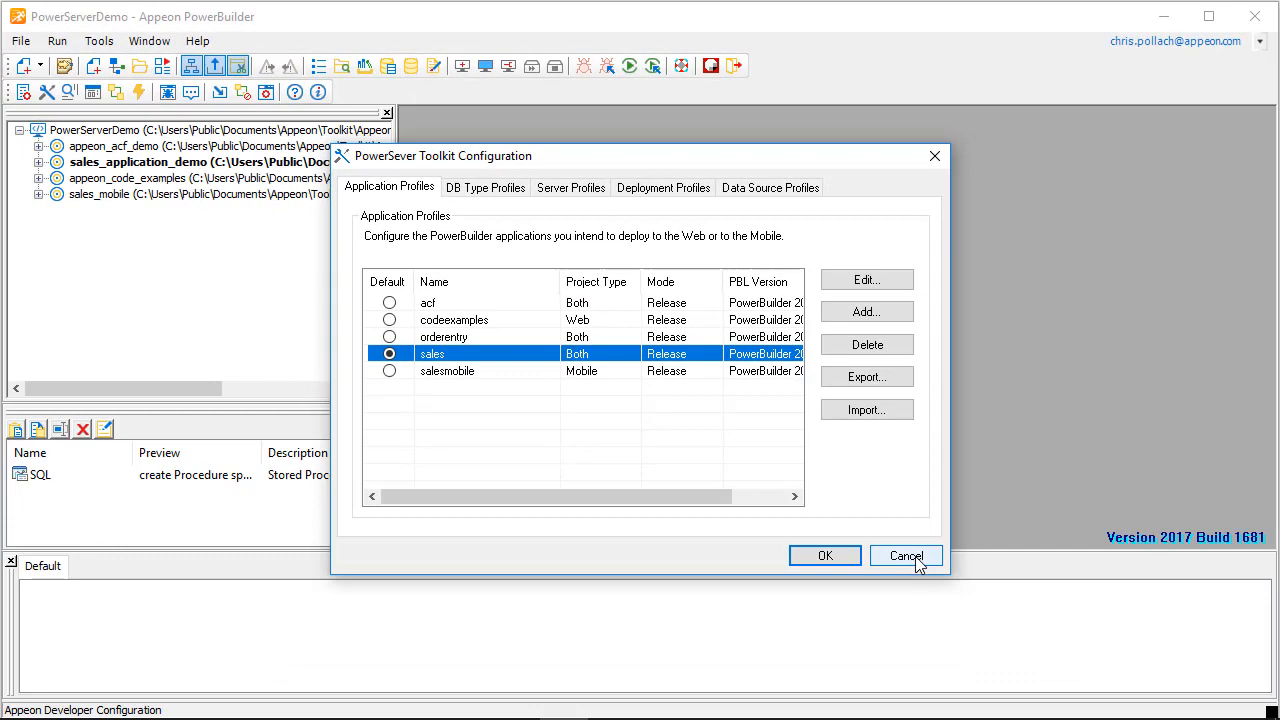
left_click(1072, 672)
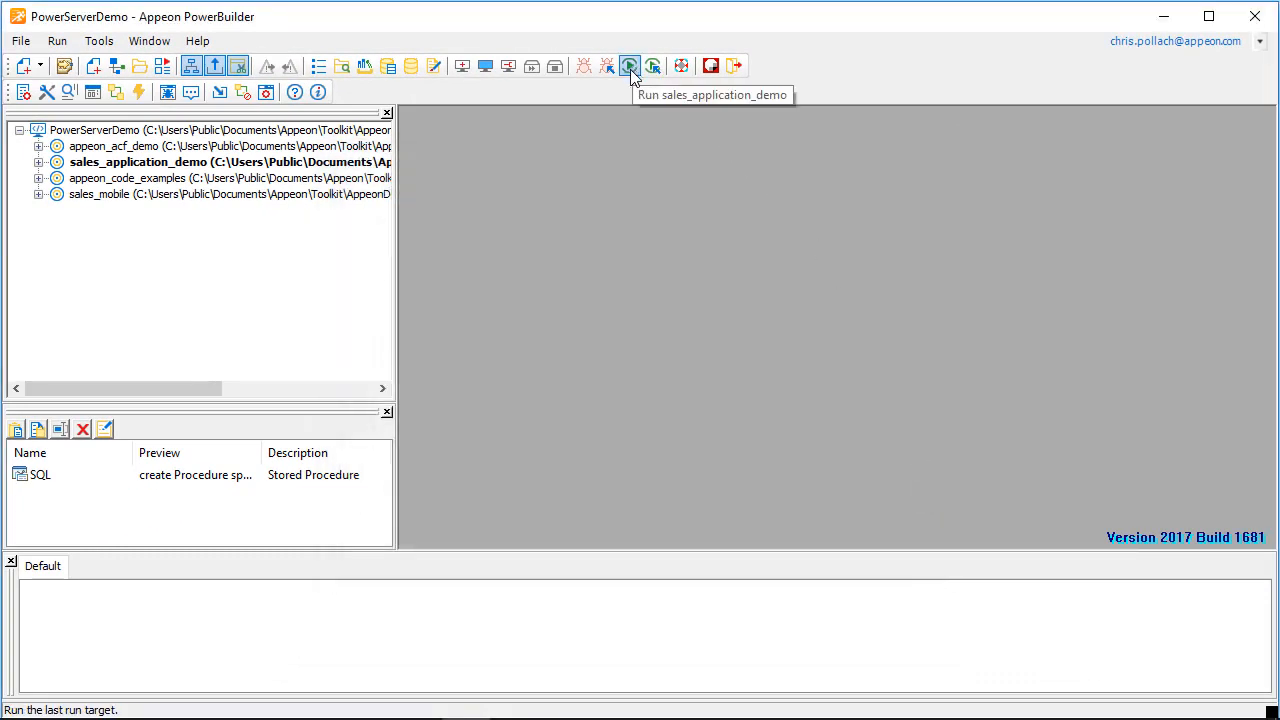
Step: Run the sales_application_demo target, log in with the prefilled credentials and open the sales report by customer
left_click(629, 66)
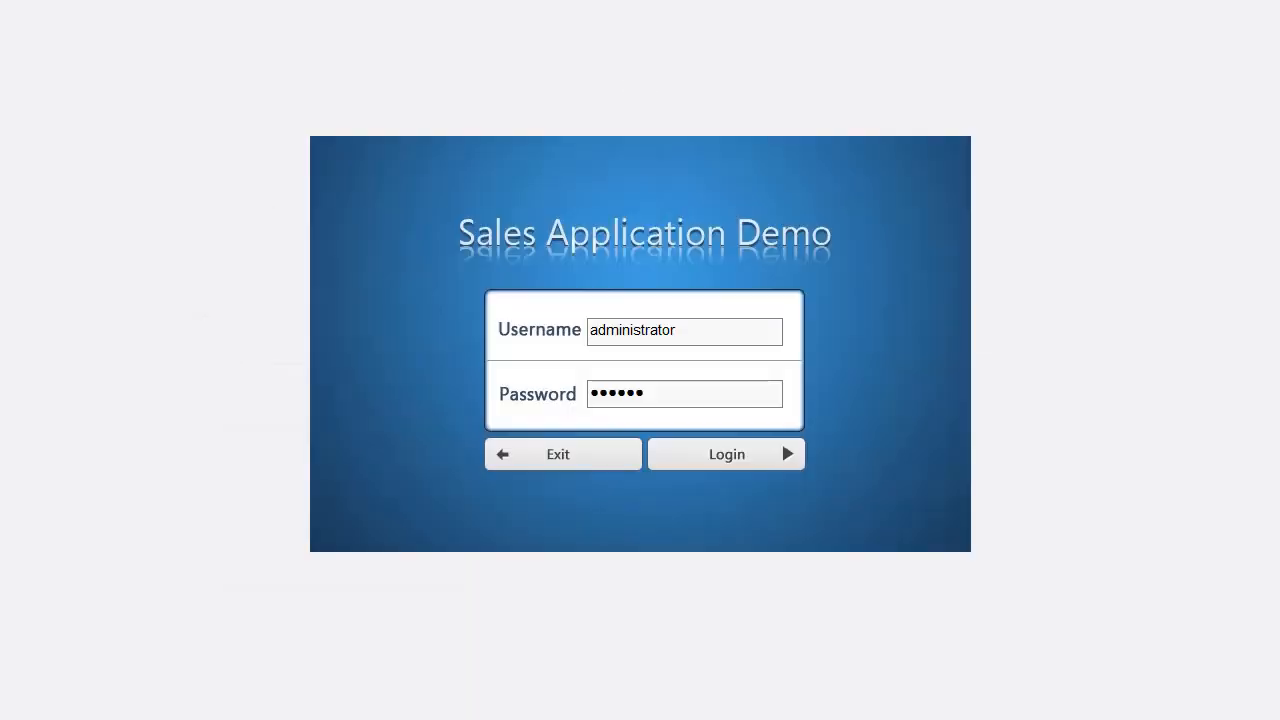
left_click(735, 460)
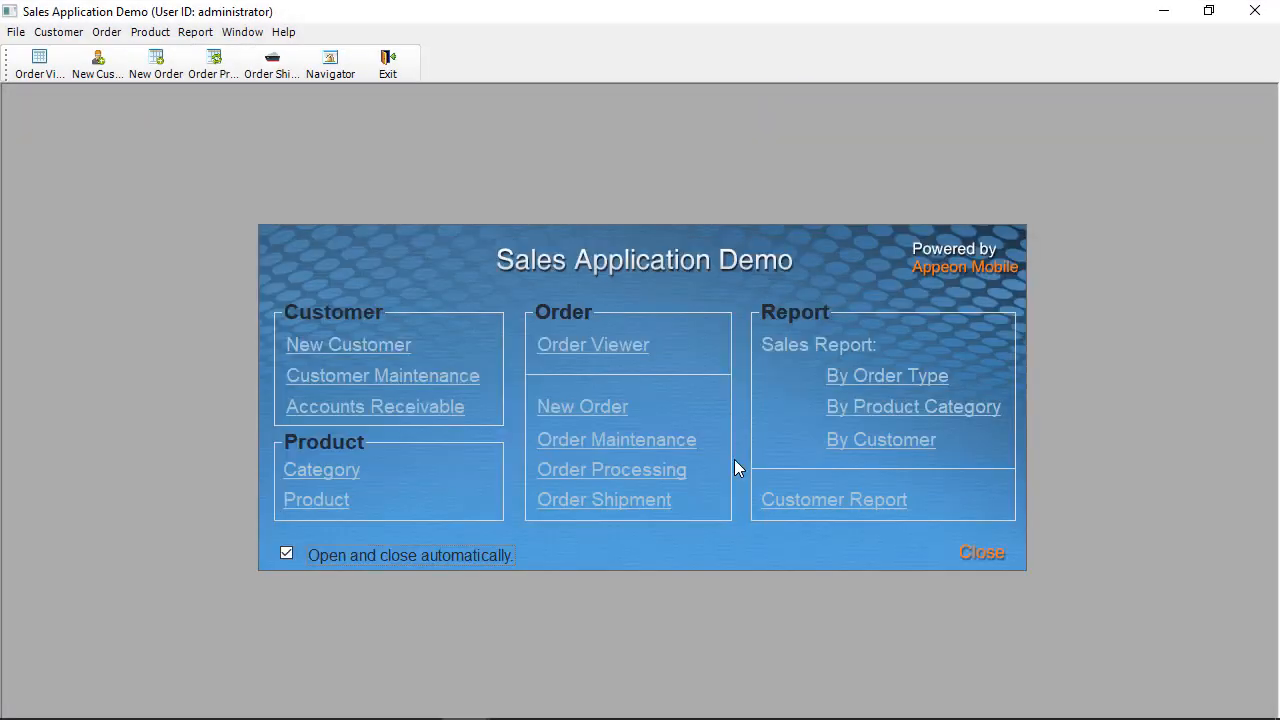
left_click(884, 441)
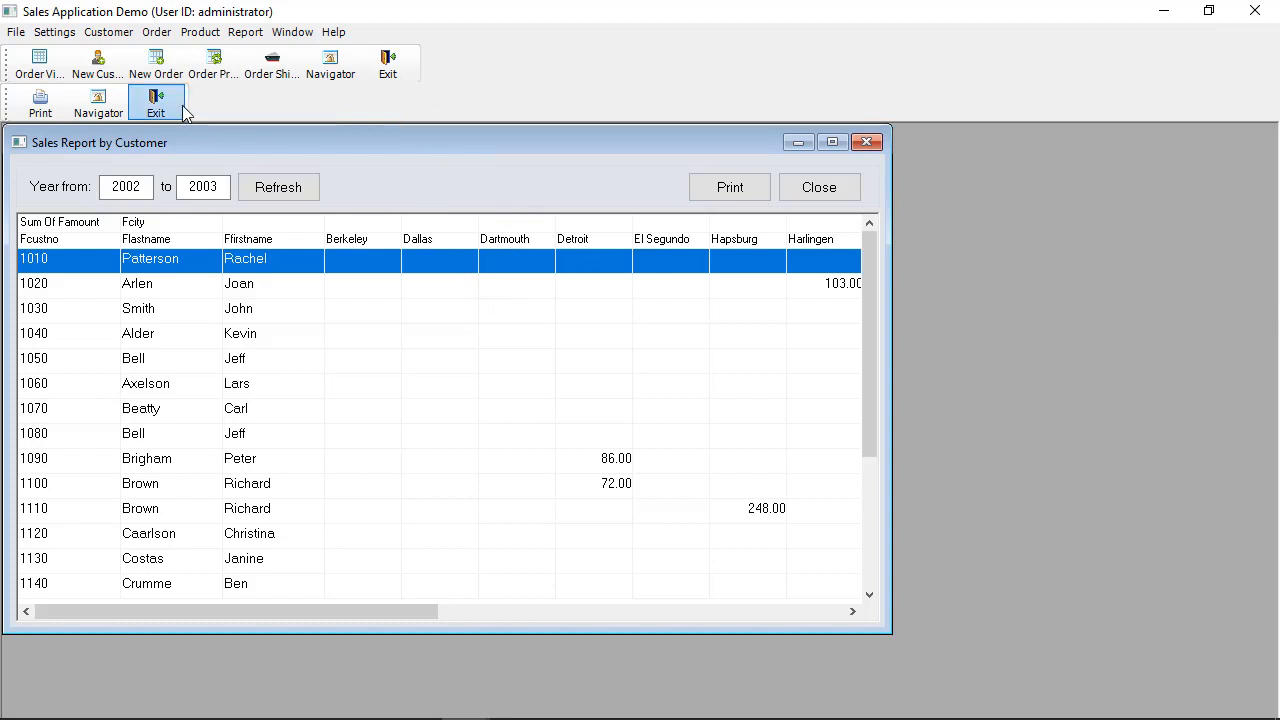
Step: Look through the product catalog commands of the running sales demo, and exit the application
left_click(200, 32)
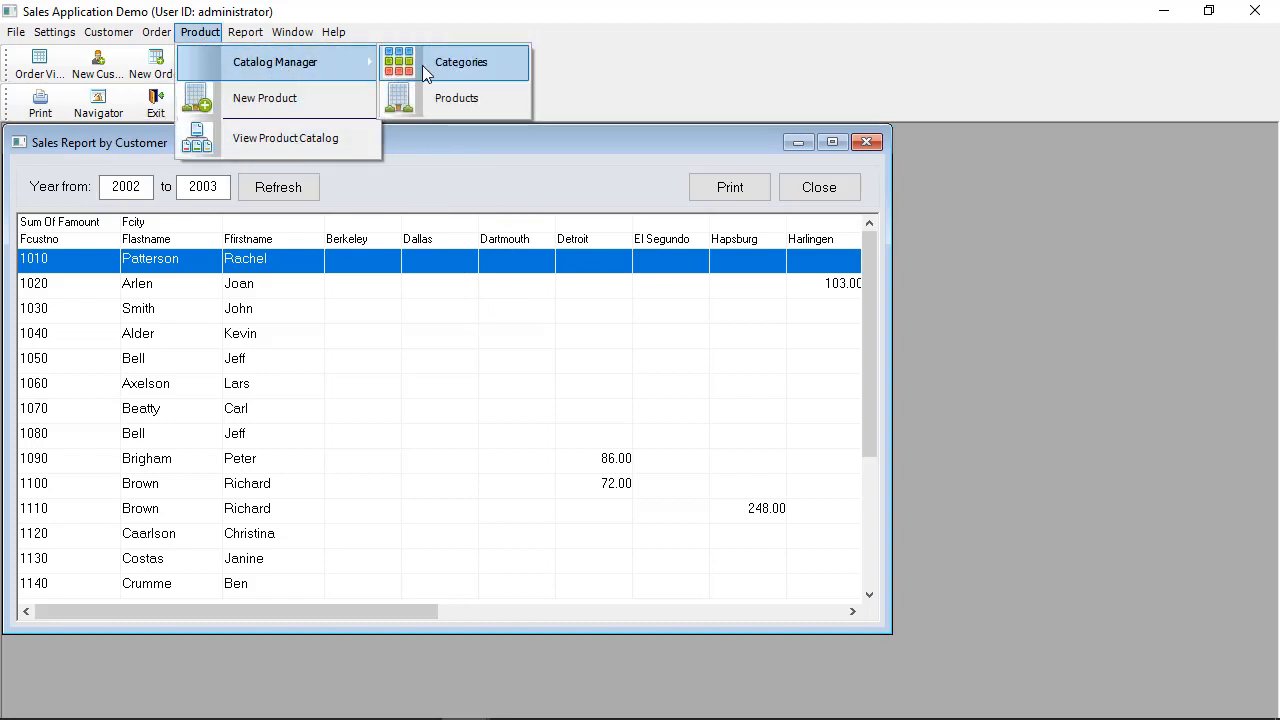
left_click(614, 115)
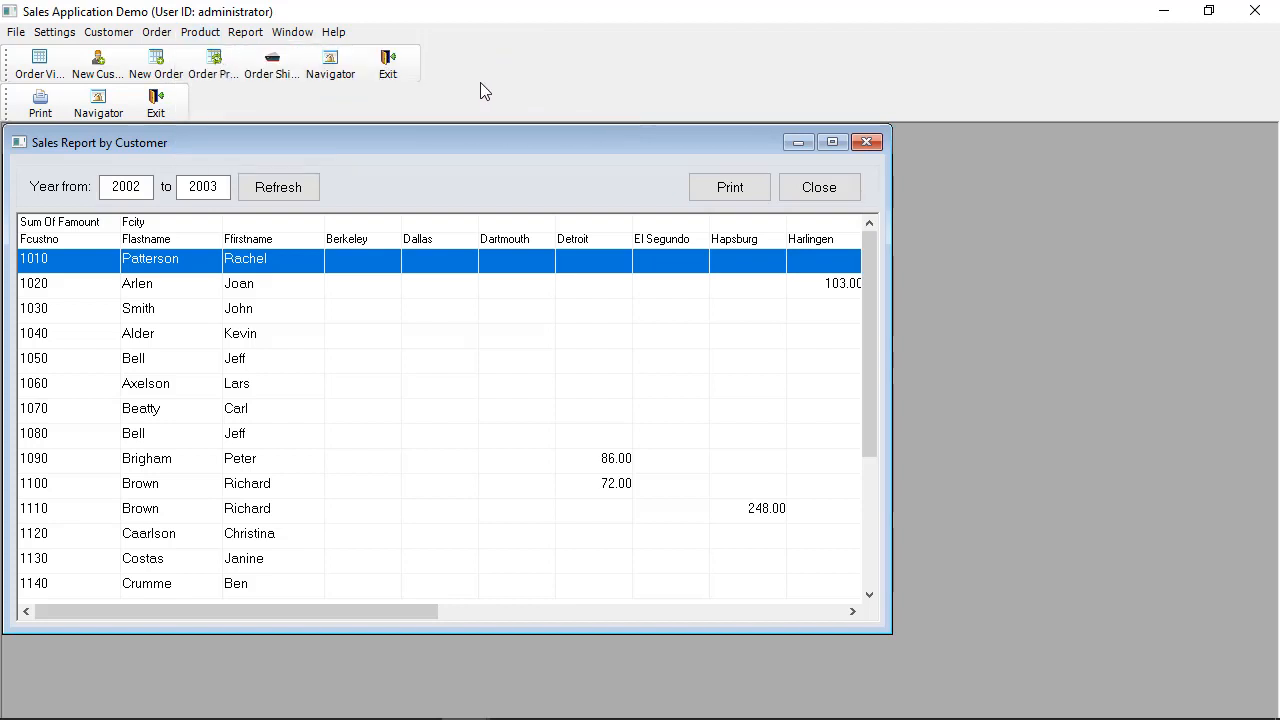
left_click(403, 71)
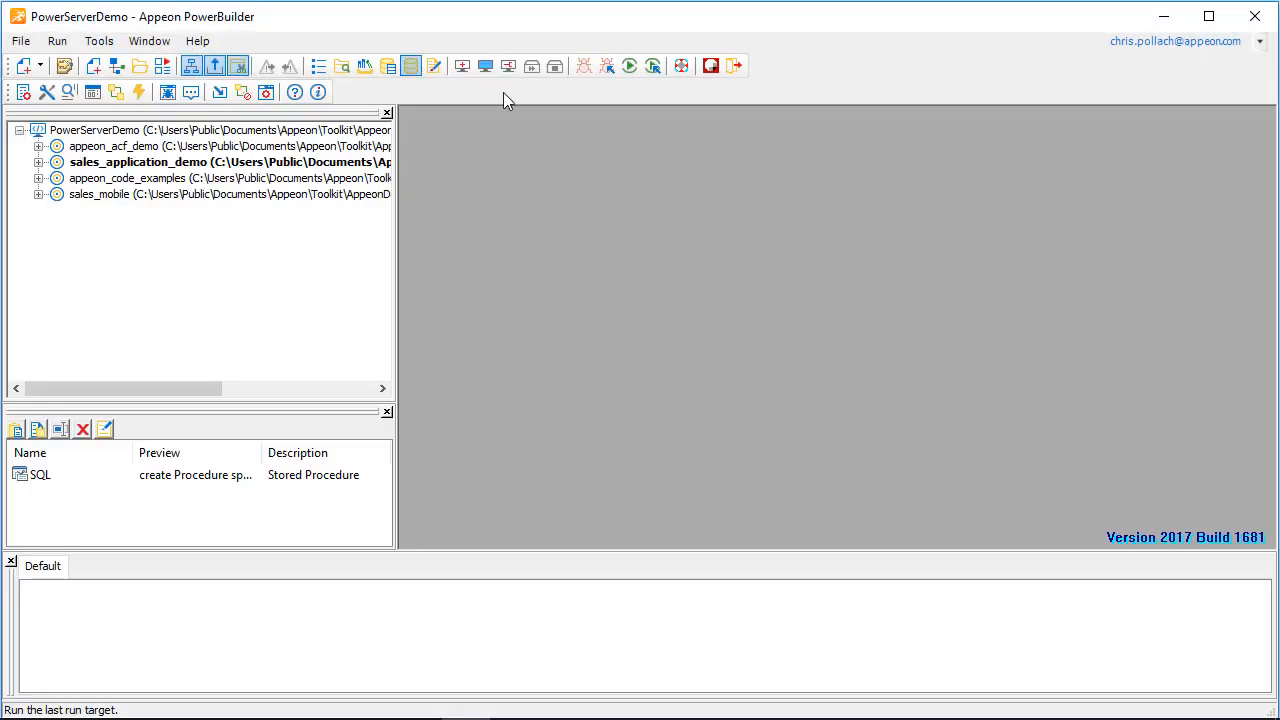
Step: Check the project type of the sales application profile in the toolkit configuration, and close the configuration
left_click(41, 90)
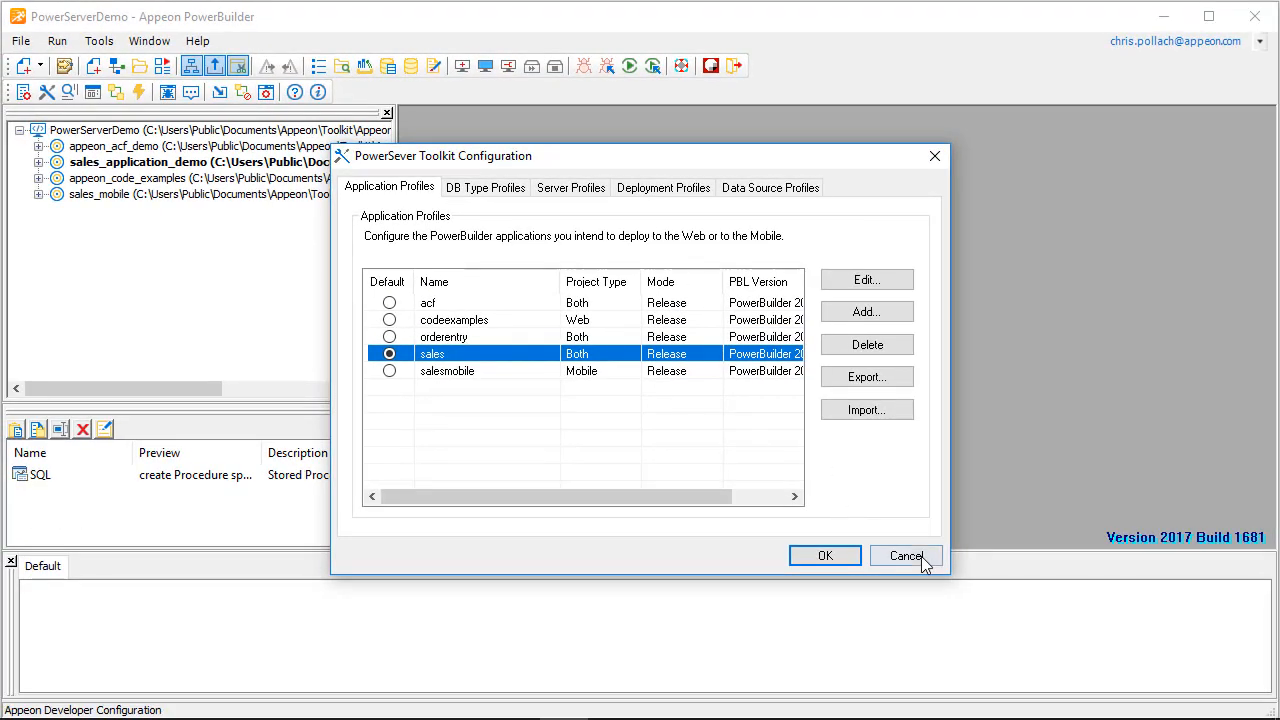
left_click(922, 563)
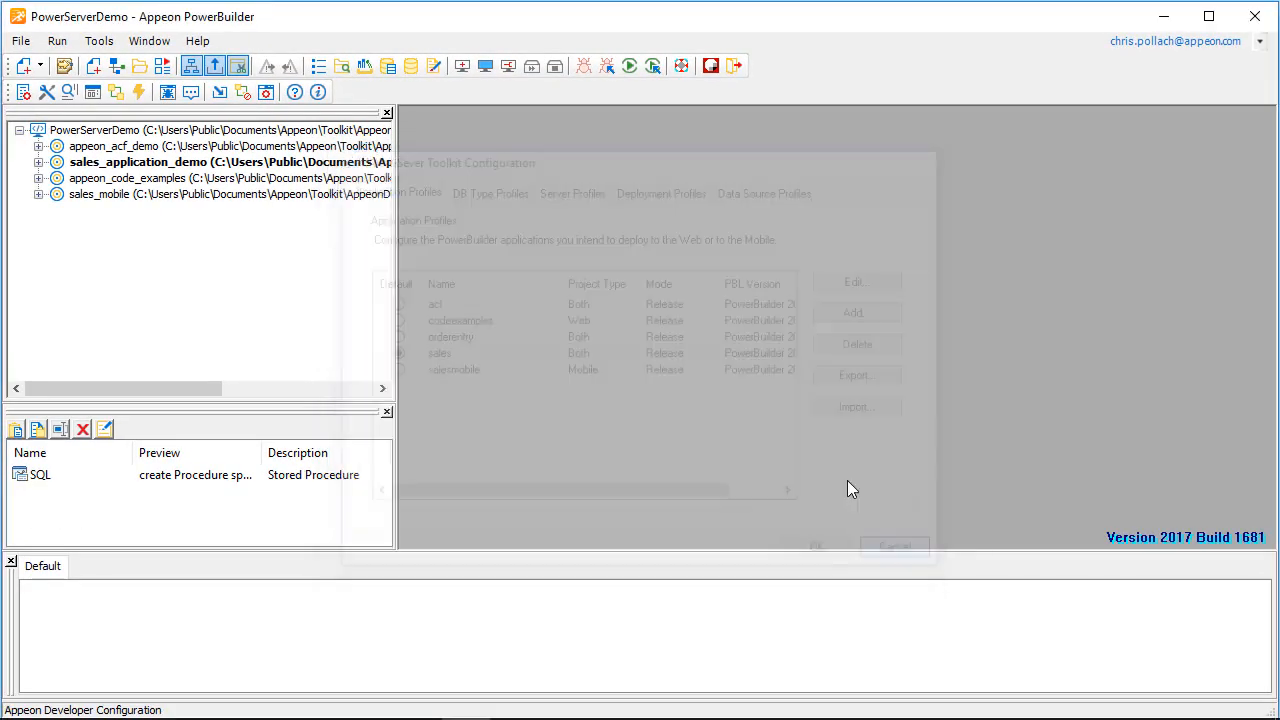
Step: Run the deployed sales application with IE Browser as the run target
left_click(141, 94)
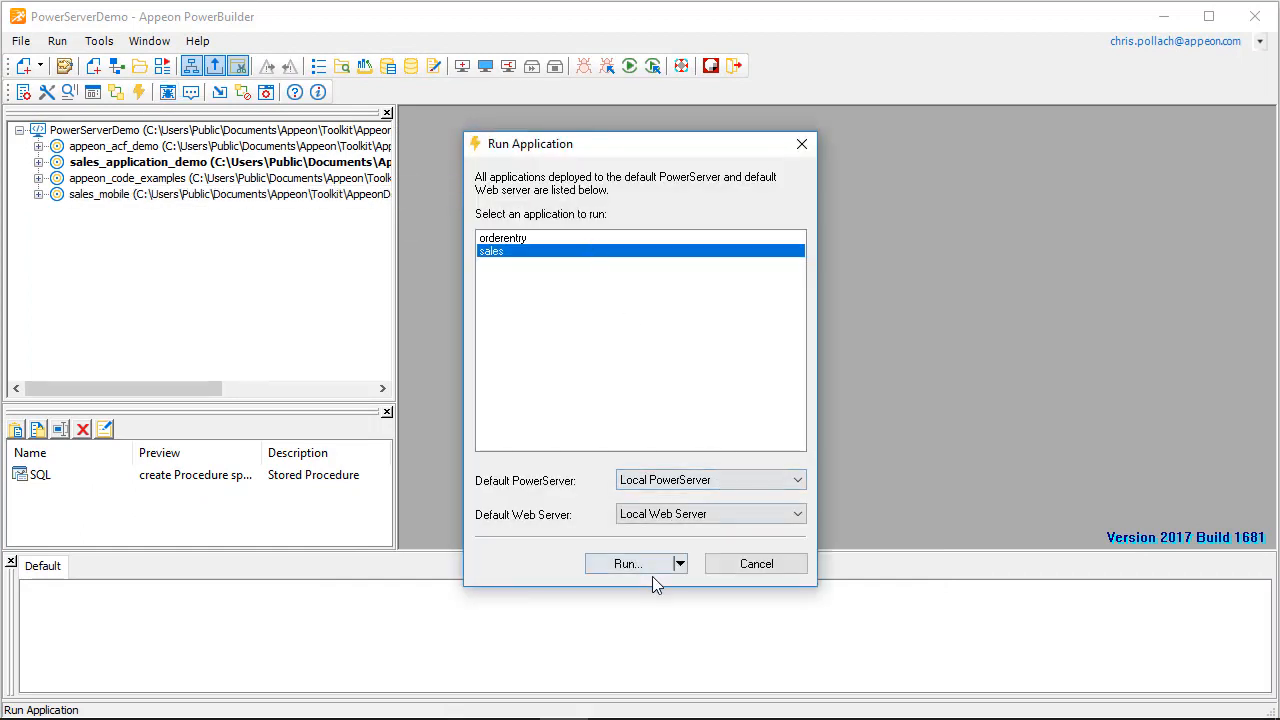
left_click(681, 566)
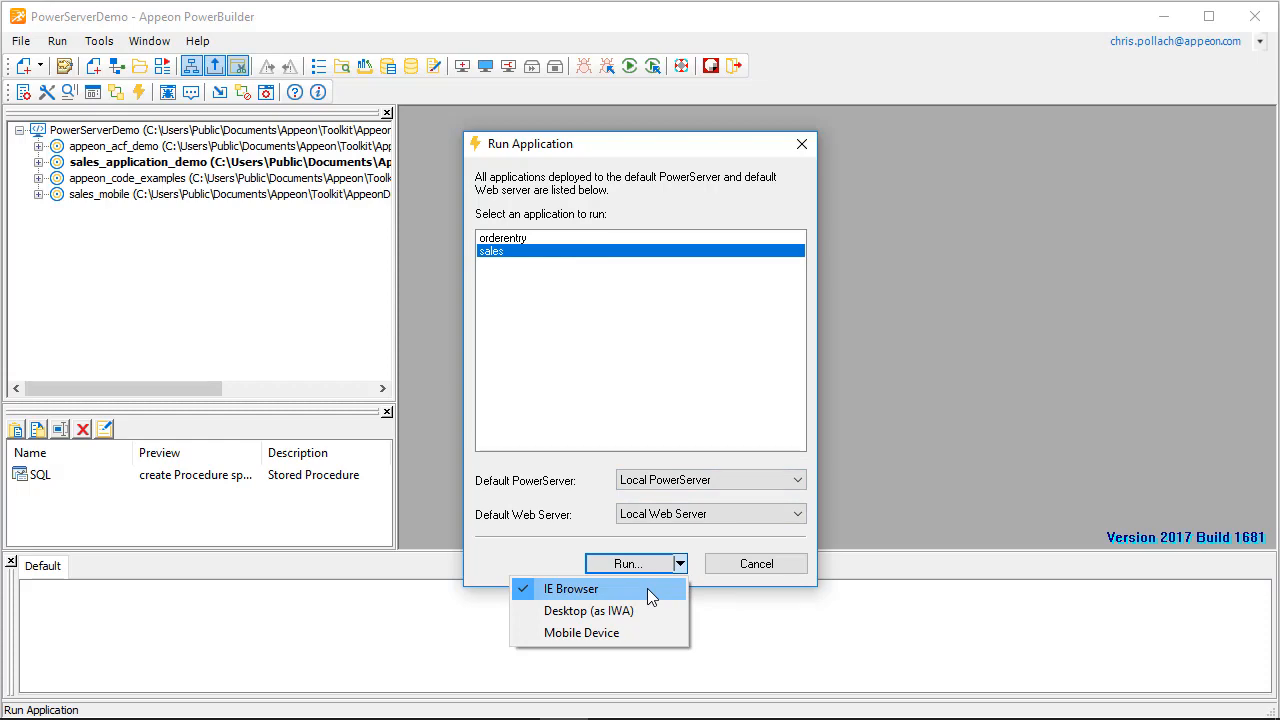
left_click(651, 567)
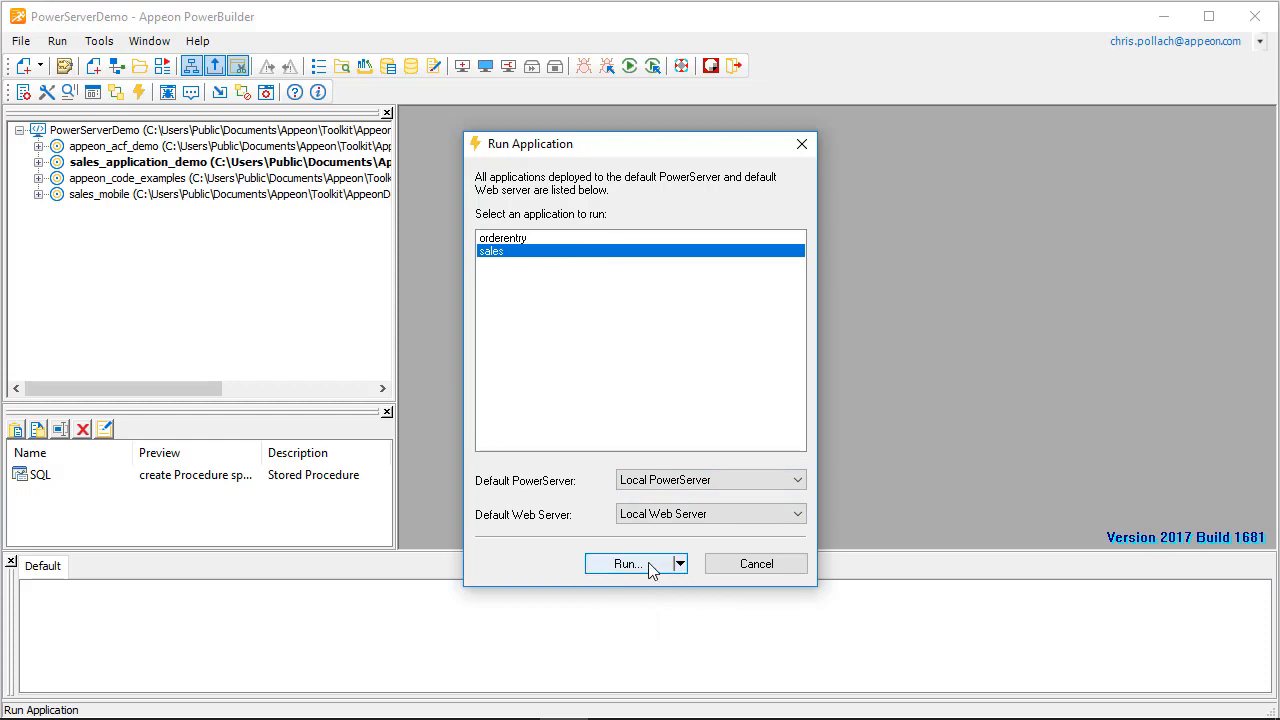
left_click(651, 568)
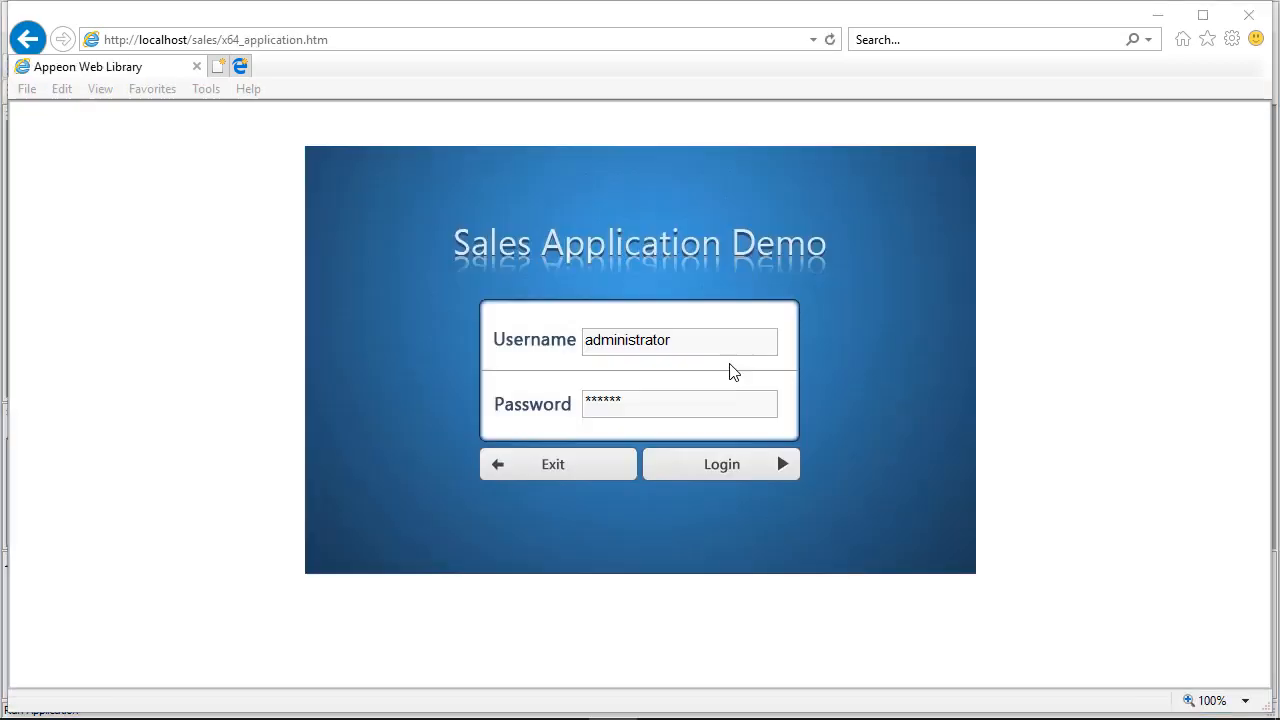
Step: Log in to the web version of the sales demo and view the sales reports by customer and by order type
left_click(728, 472)
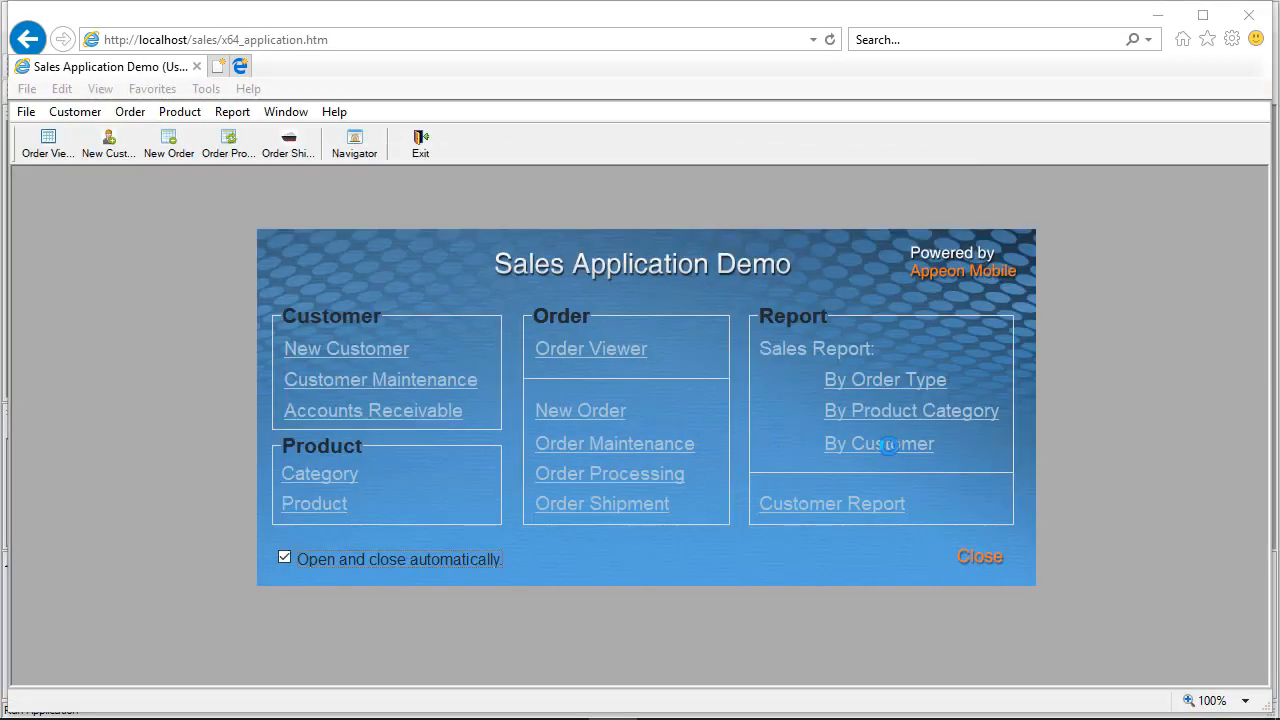
left_click(882, 445)
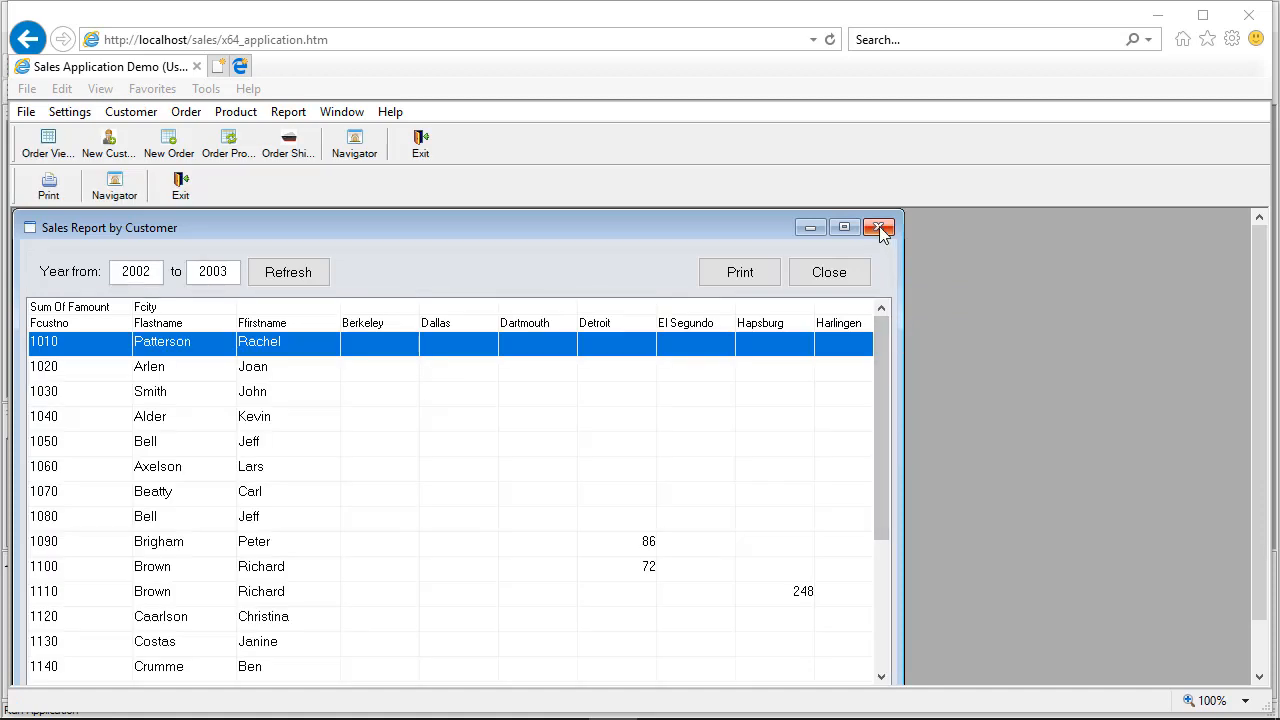
left_click(878, 227)
left_click(884, 405)
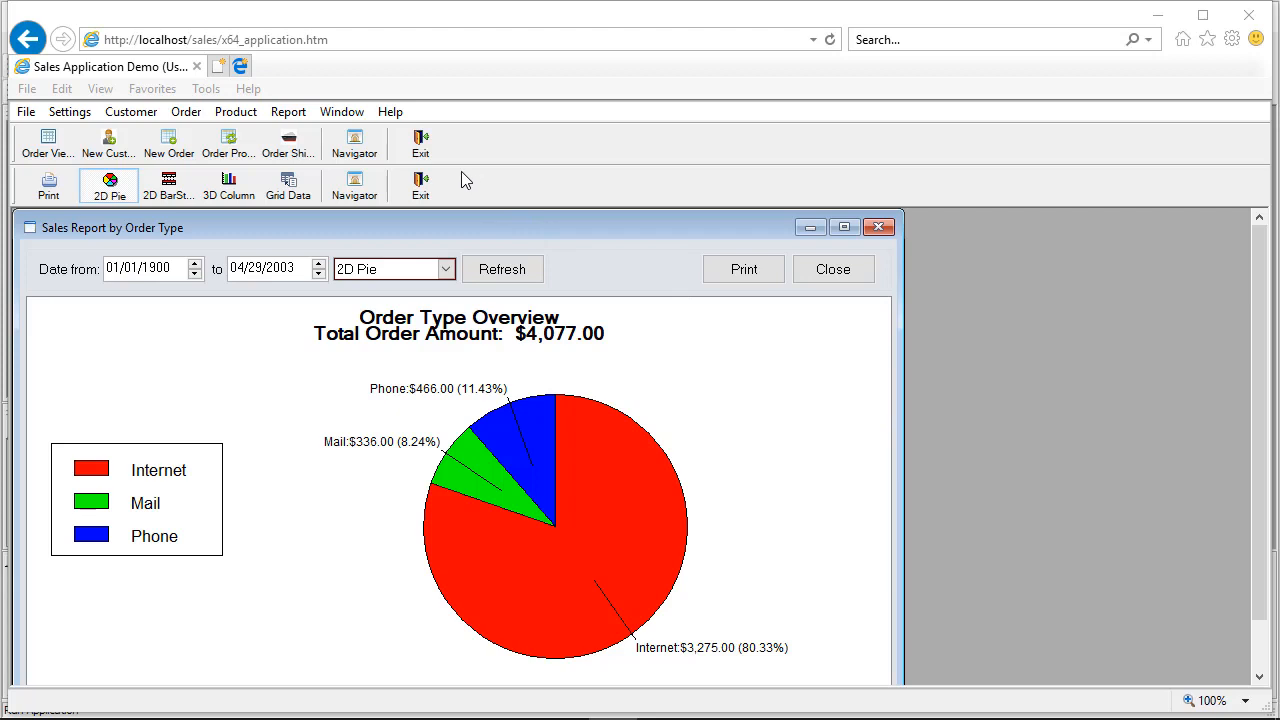
left_click(431, 189)
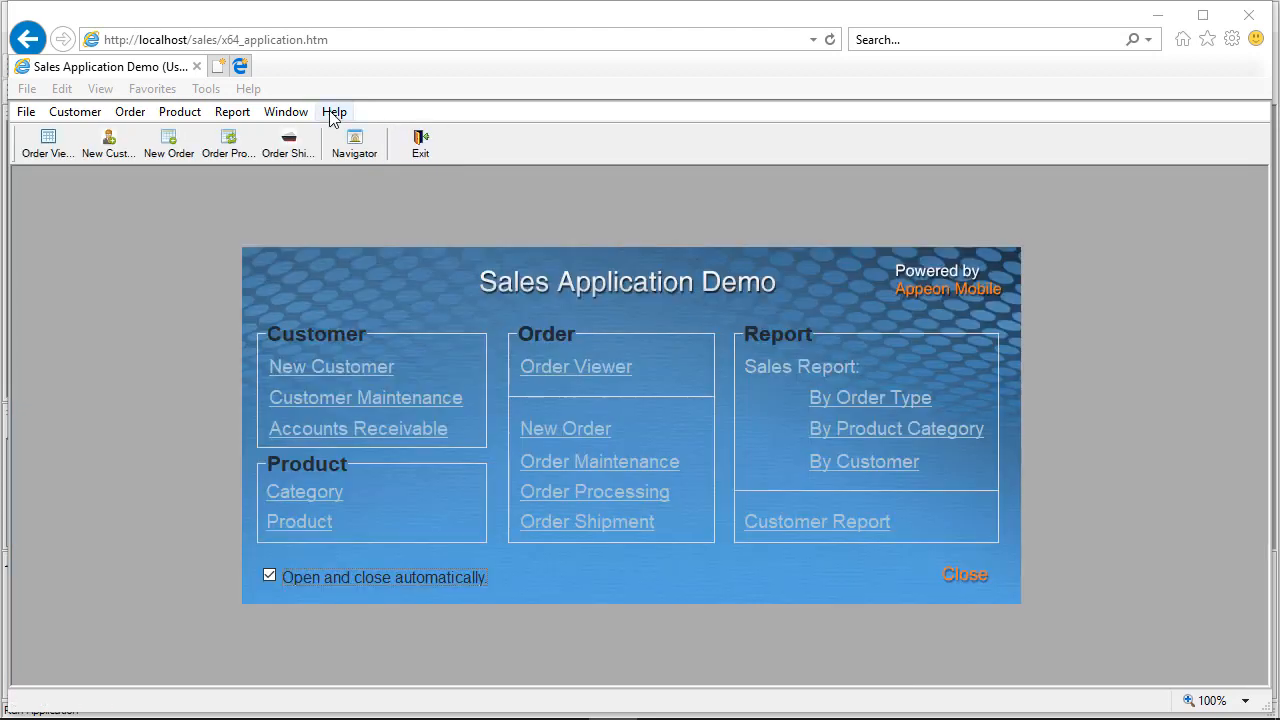
Step: Exit the sales web application and close the browser window
left_click(333, 113)
left_click(421, 145)
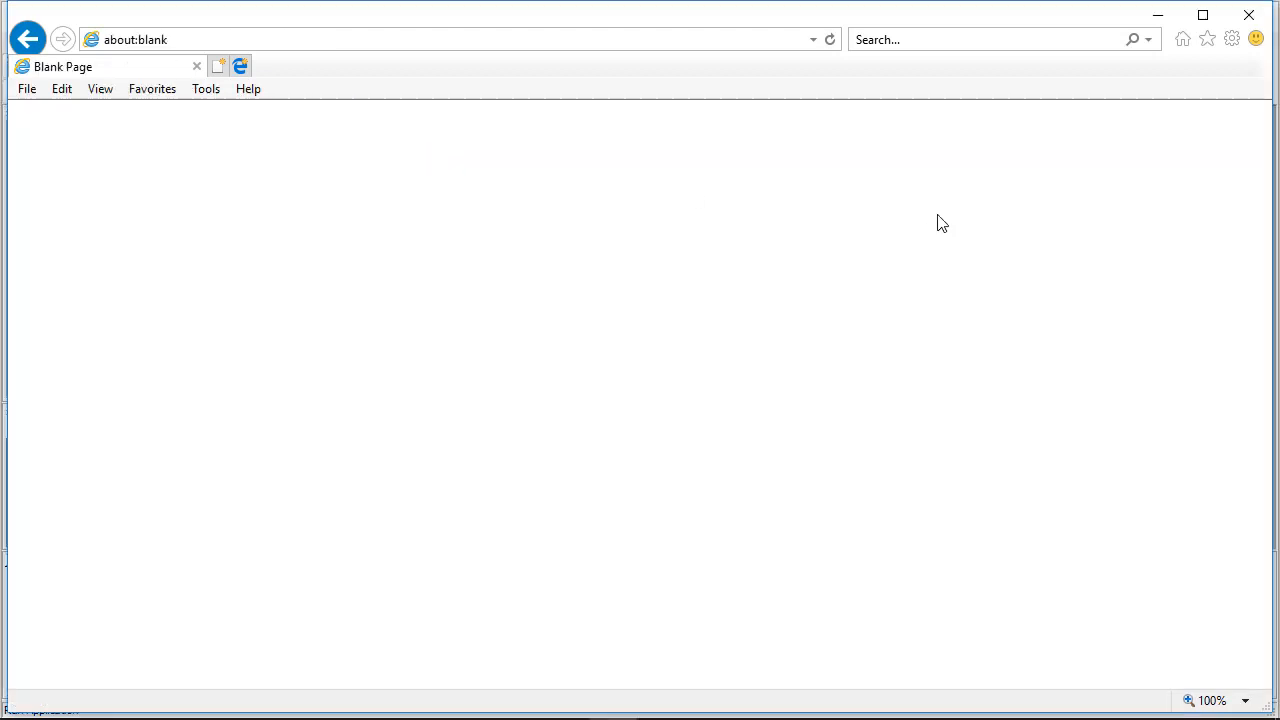
left_click(1250, 20)
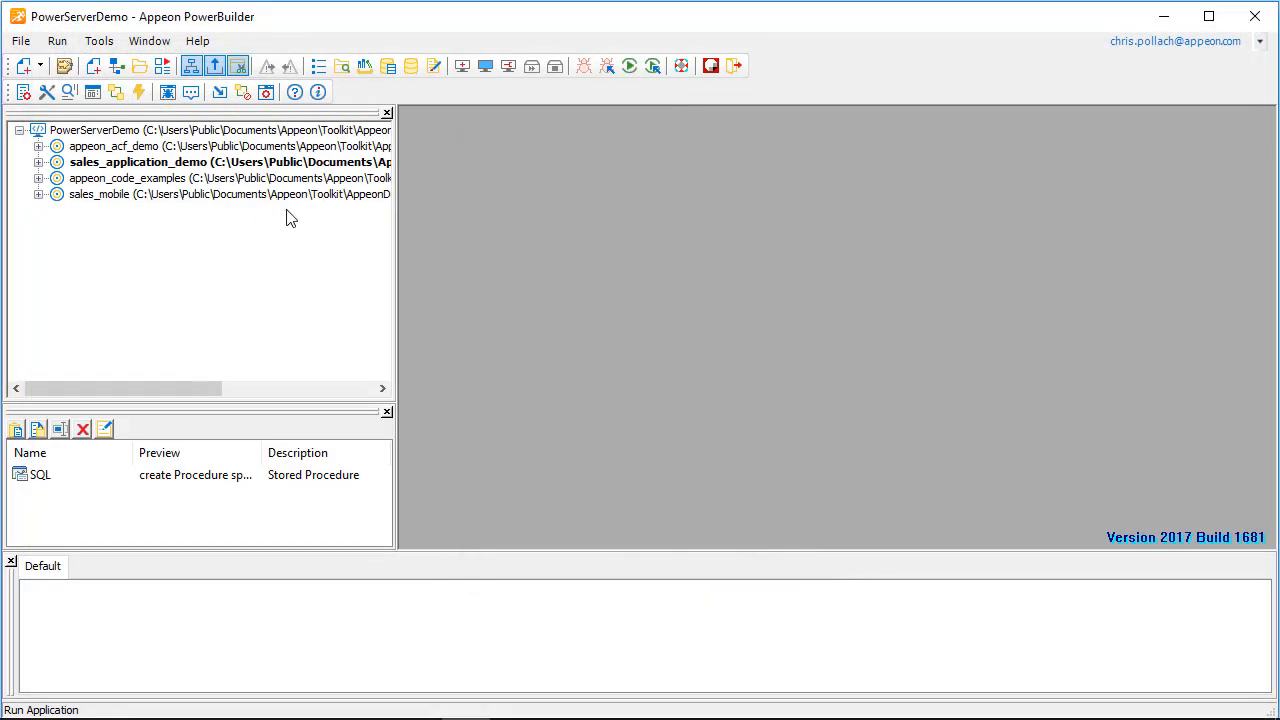
Step: Open the sales application profile for editing and view the available project types
left_click(46, 92)
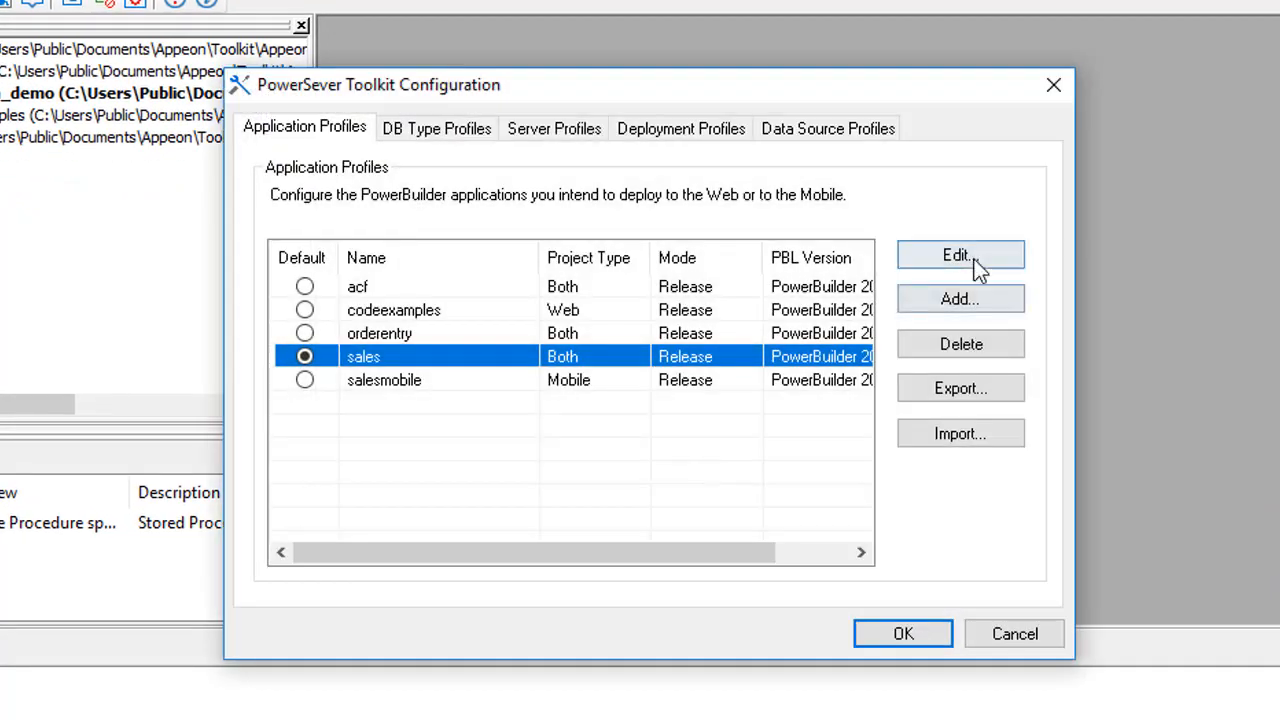
left_click(978, 258)
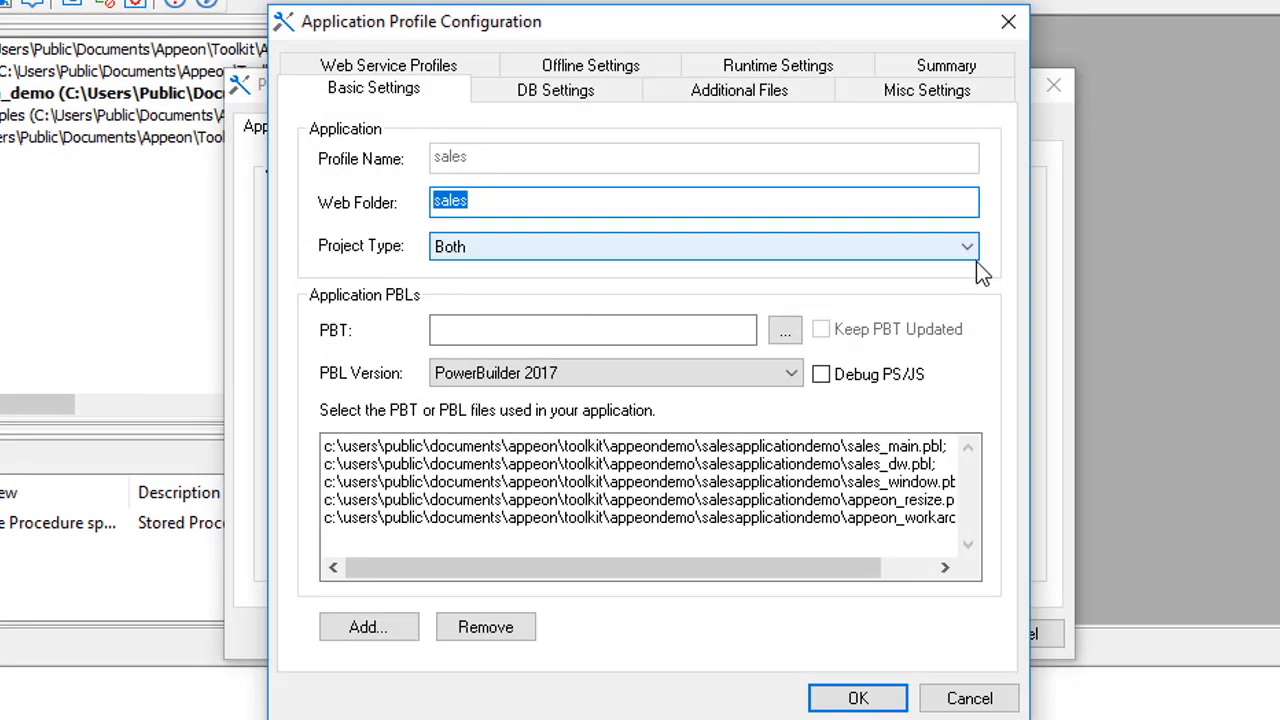
left_click(526, 248)
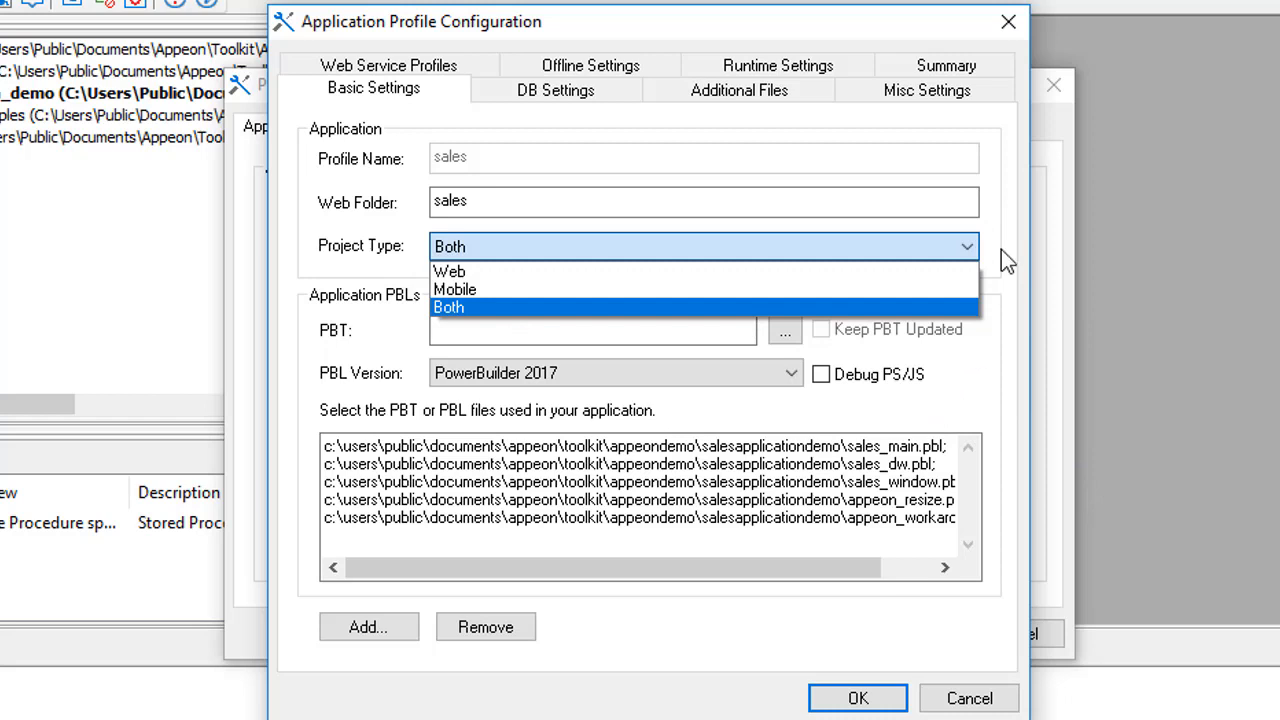
Step: Review the IWA app name and description in the sales profile's runtime settings and accept them as they are
left_click(798, 66)
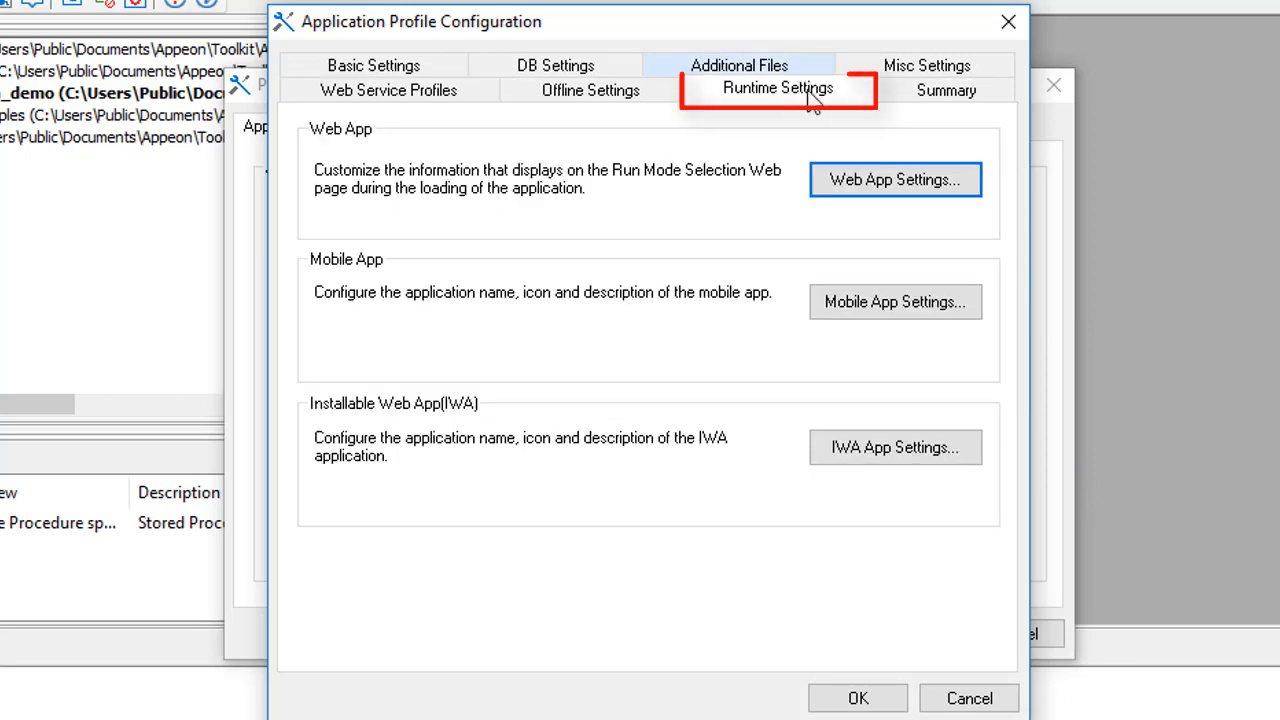
left_click(870, 464)
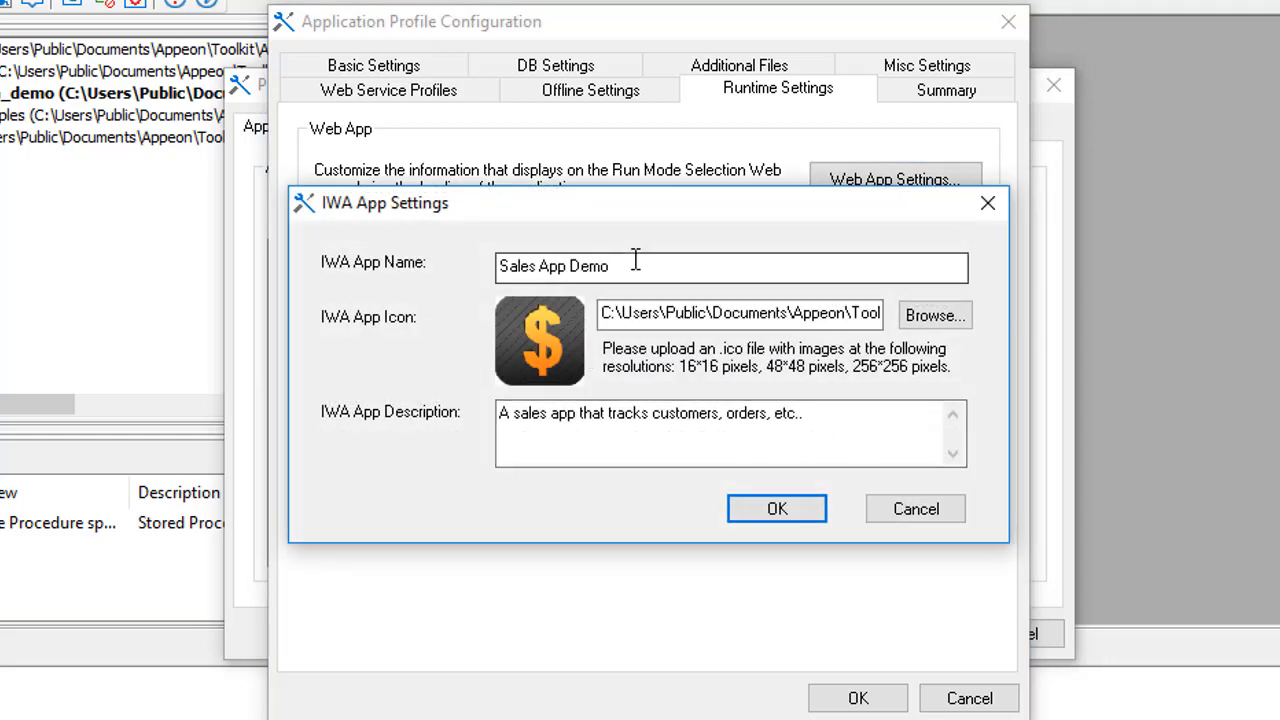
left_click_drag(628, 276, 490, 278)
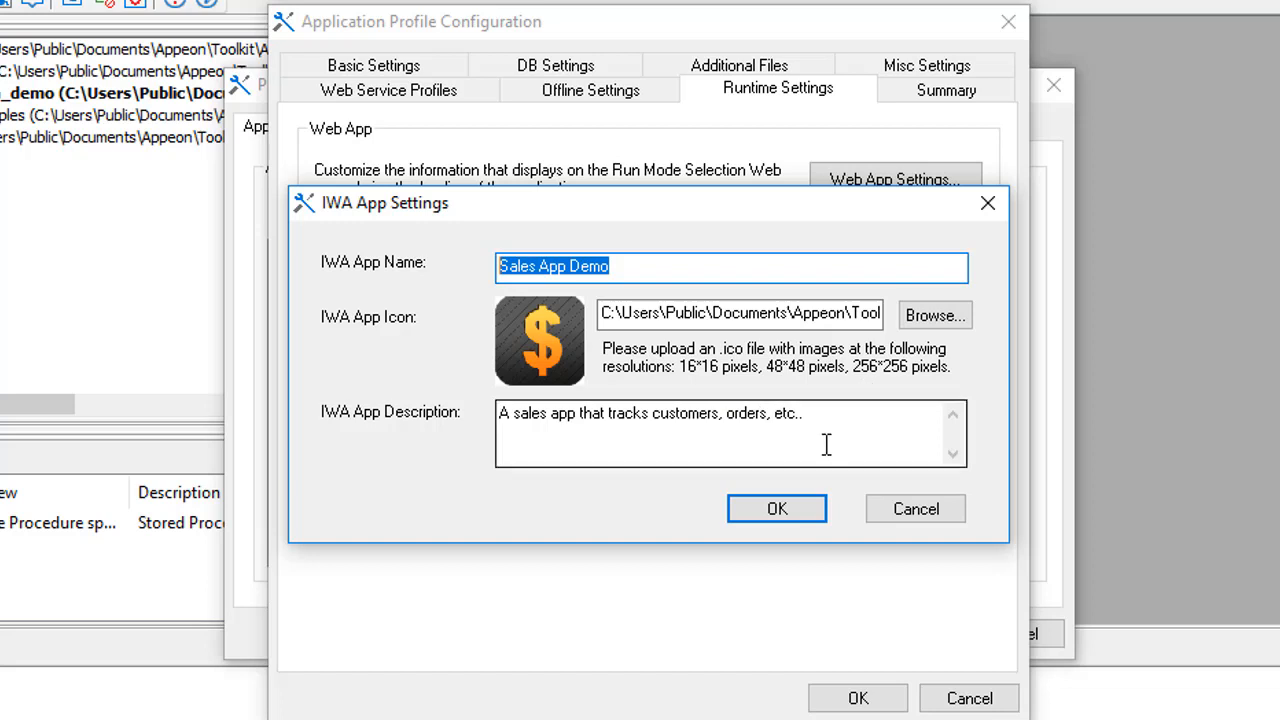
left_click_drag(796, 420, 460, 423)
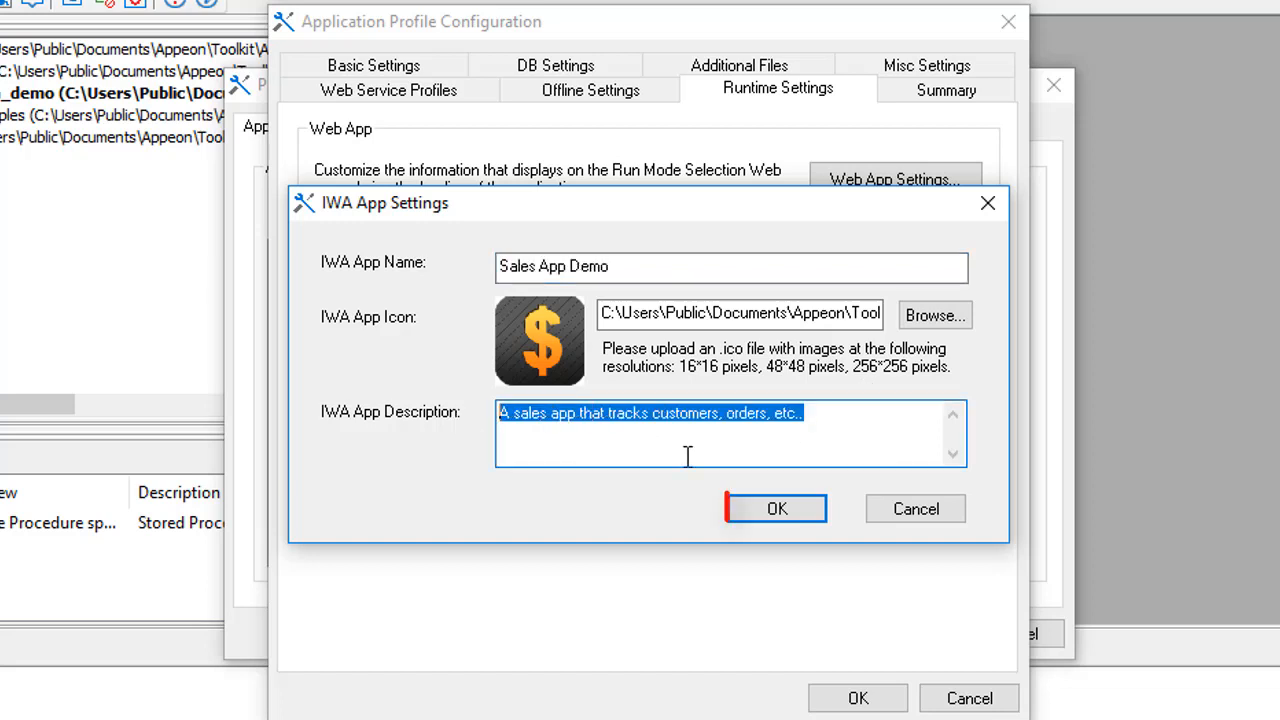
left_click(808, 427)
left_click(772, 509)
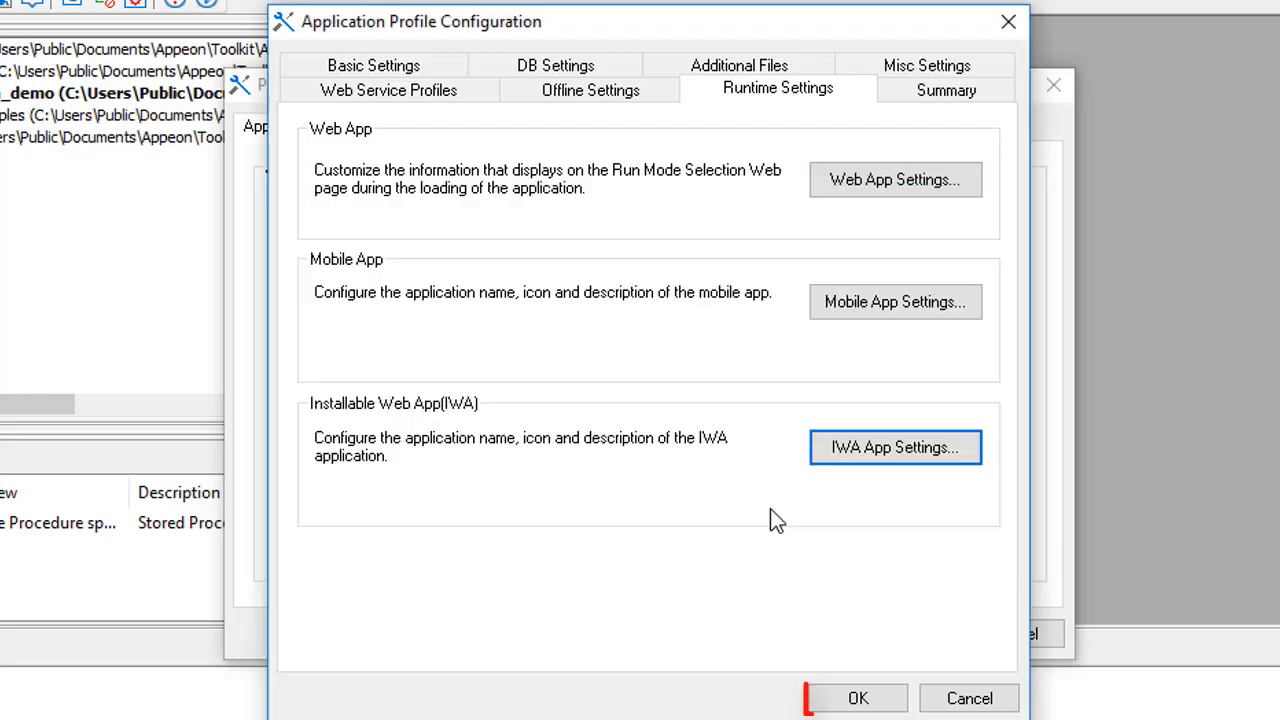
Step: Accept the sales profile configuration and deploy the sales application incrementally using the Local Deployment profile
left_click(857, 697)
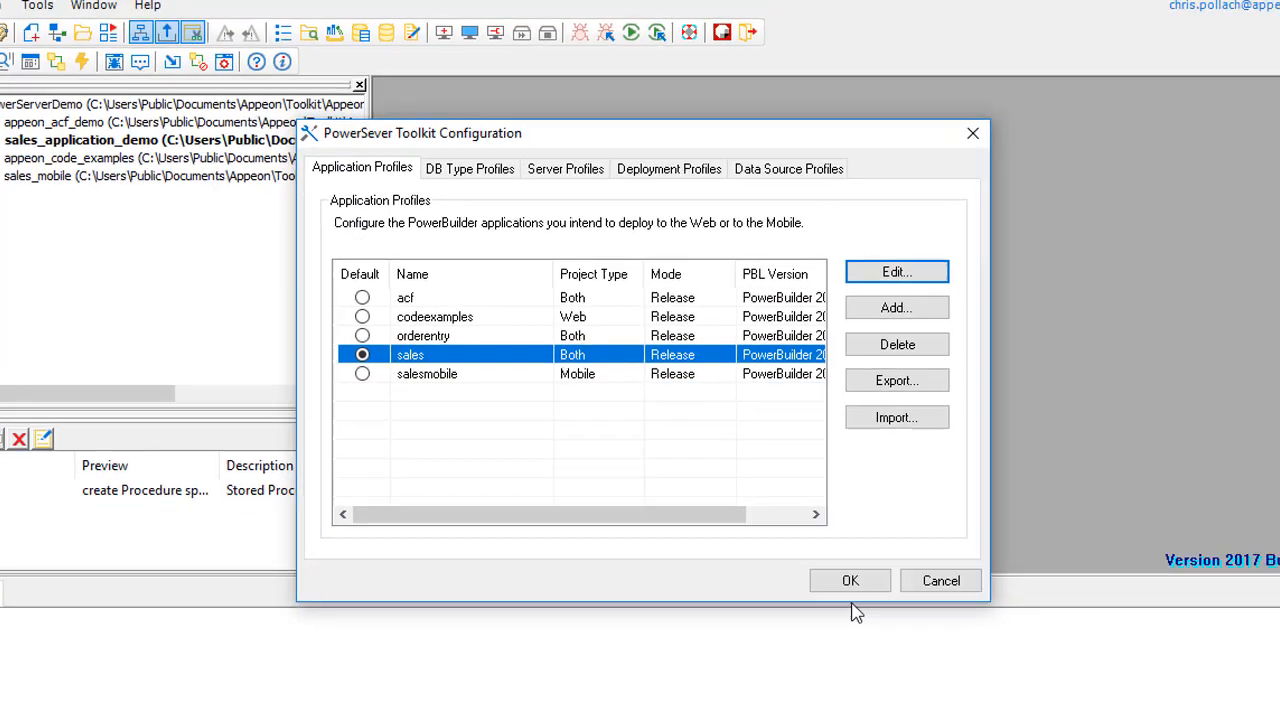
left_click(833, 558)
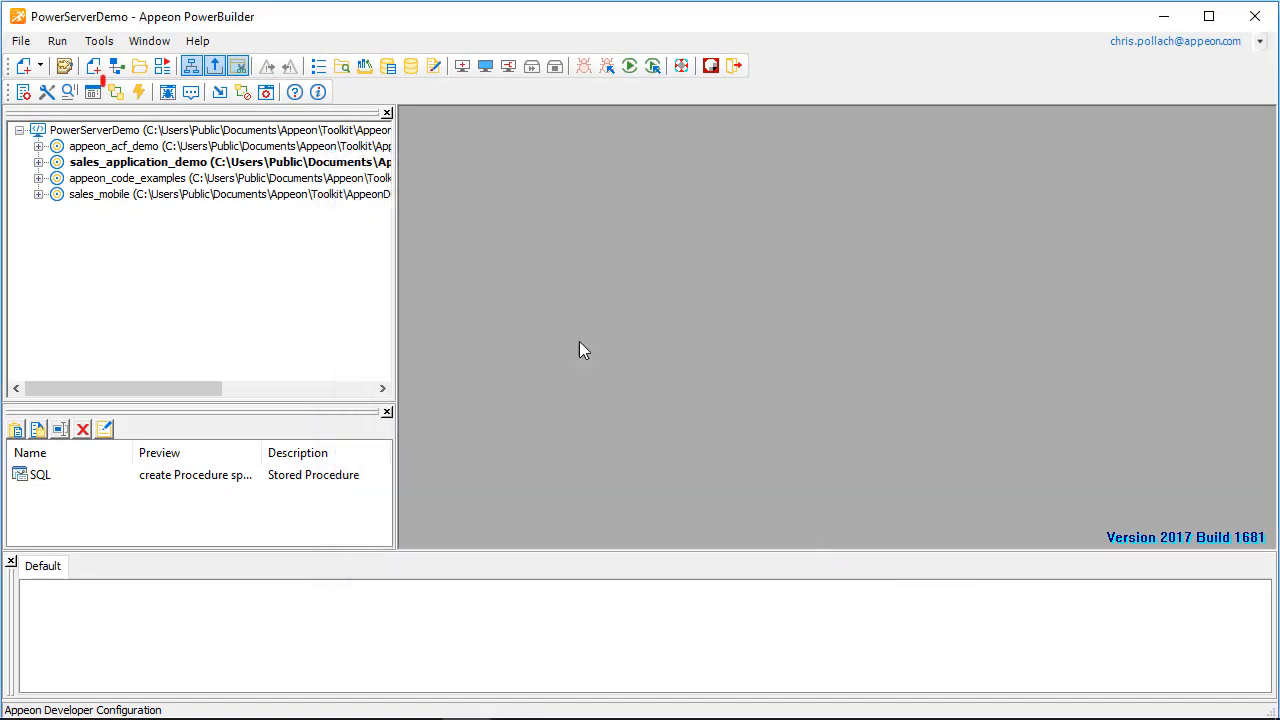
left_click(117, 94)
left_click(722, 511)
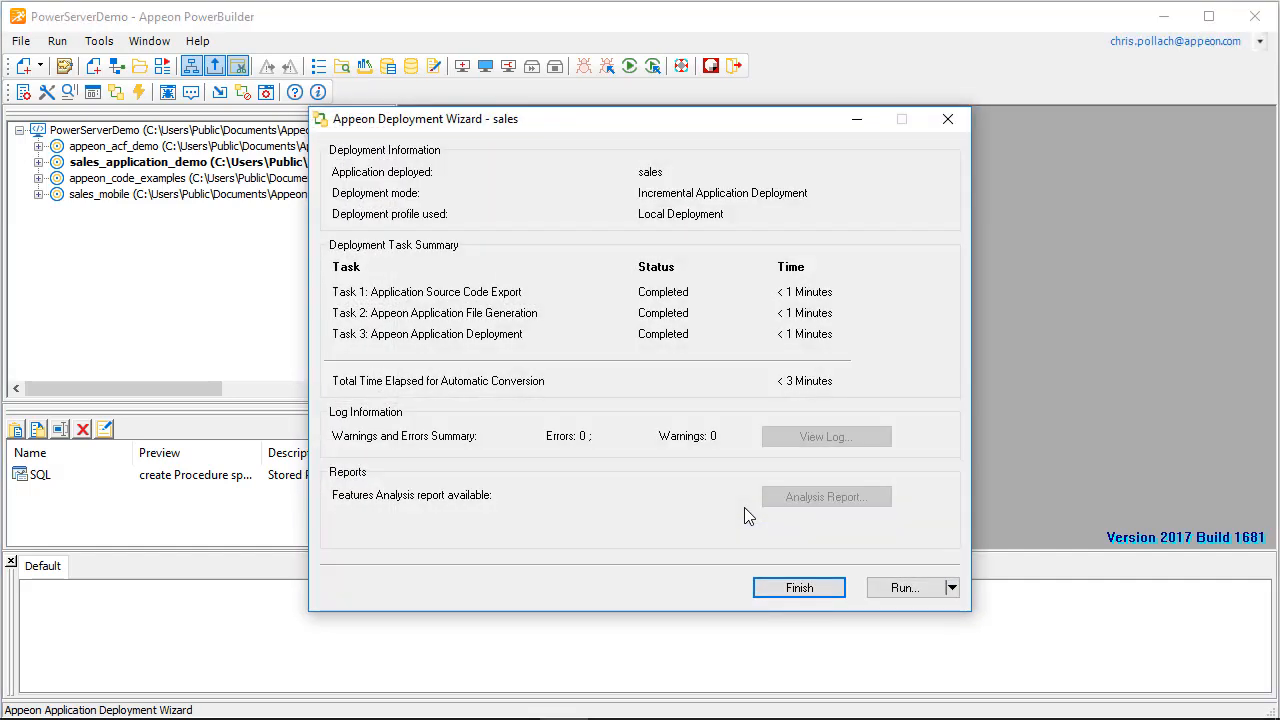
left_click(836, 594)
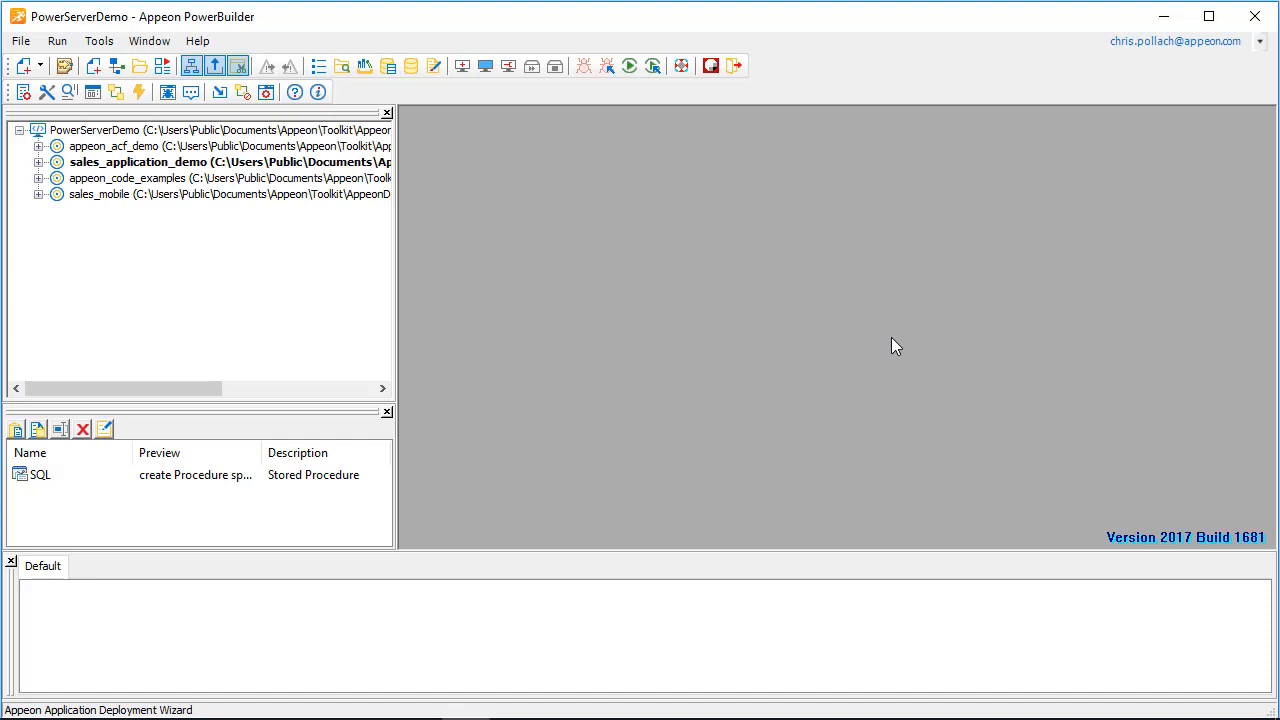
Step: Review the project loader for running the deployed sales application on the desktop as an IWA, and cancel without running it
left_click(141, 95)
left_click(680, 564)
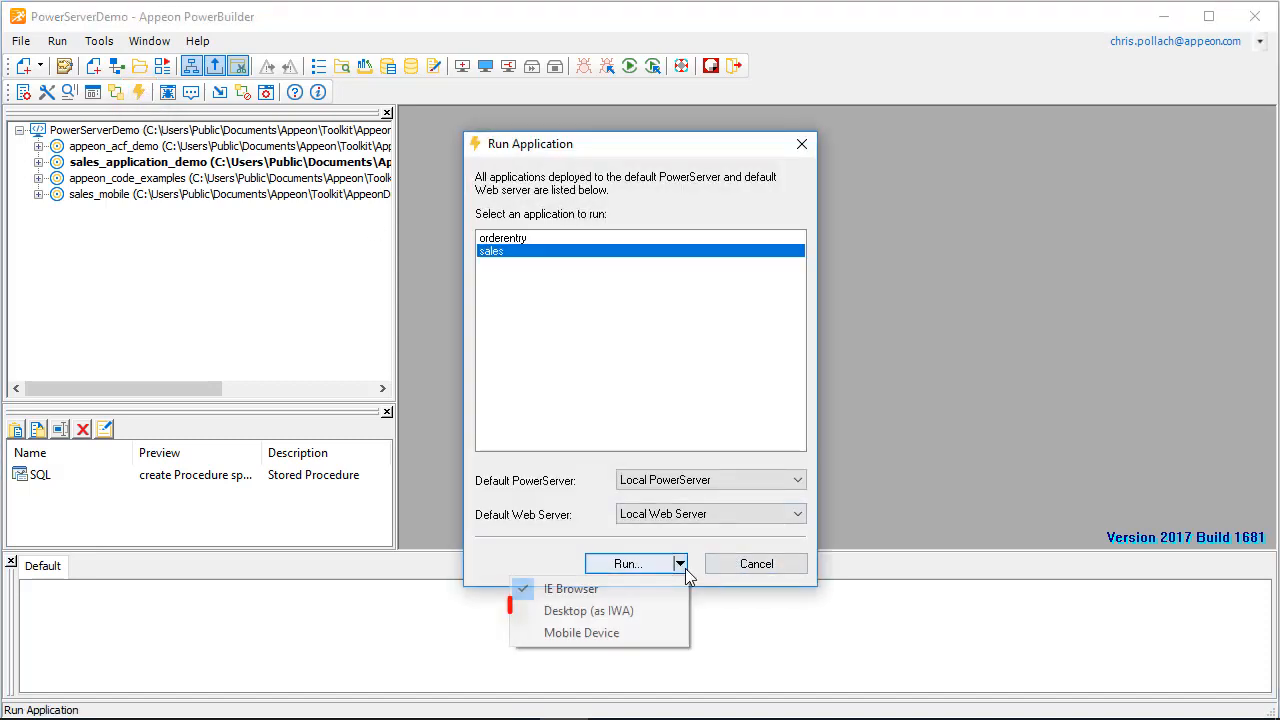
left_click(639, 612)
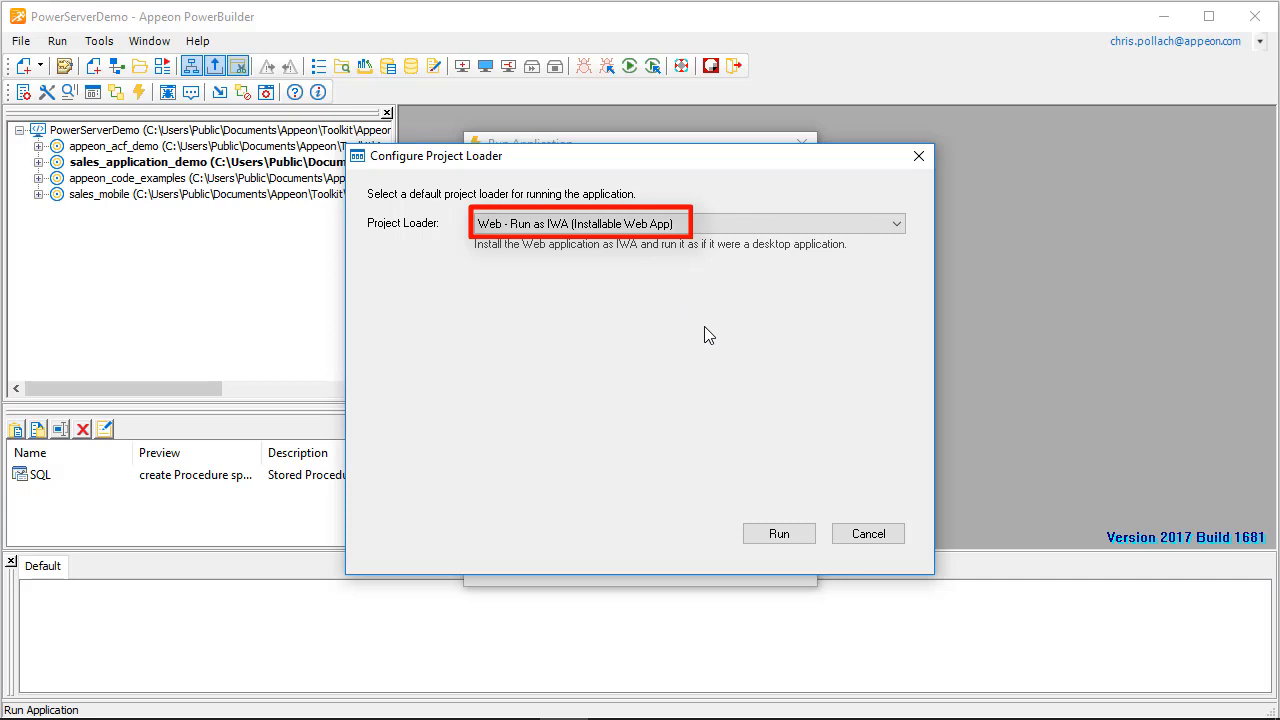
left_click(872, 537)
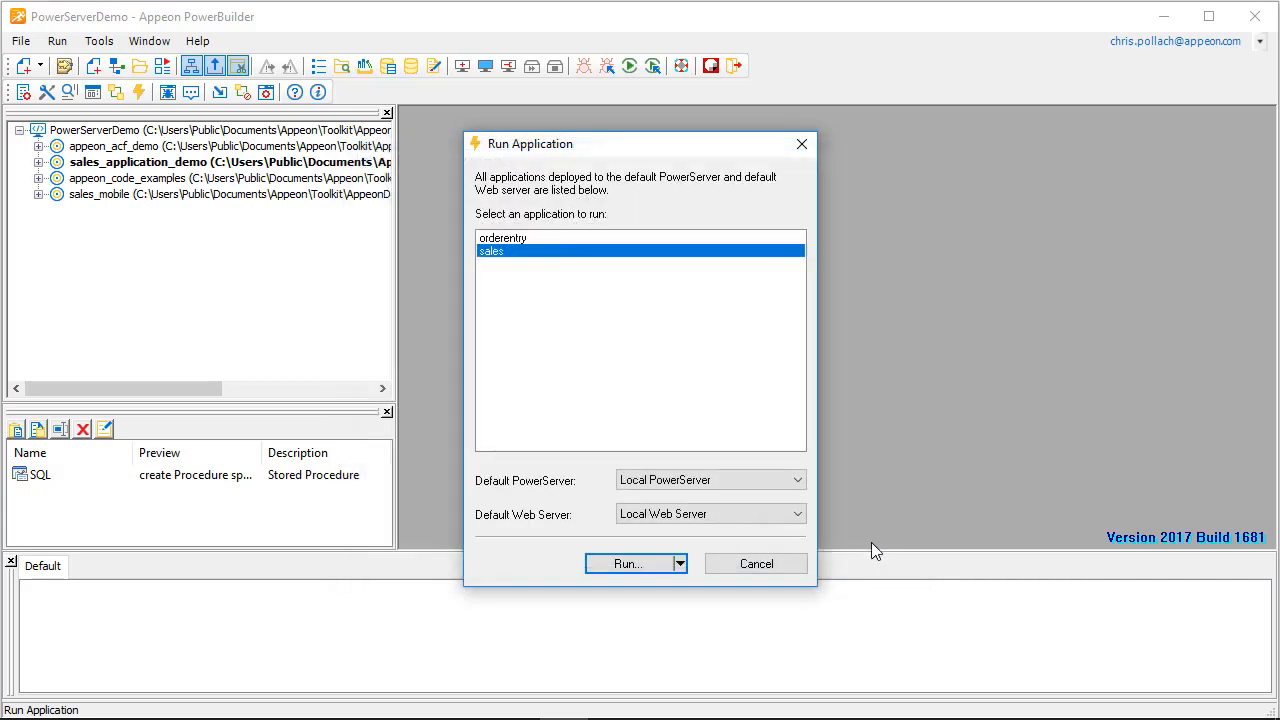
left_click(760, 580)
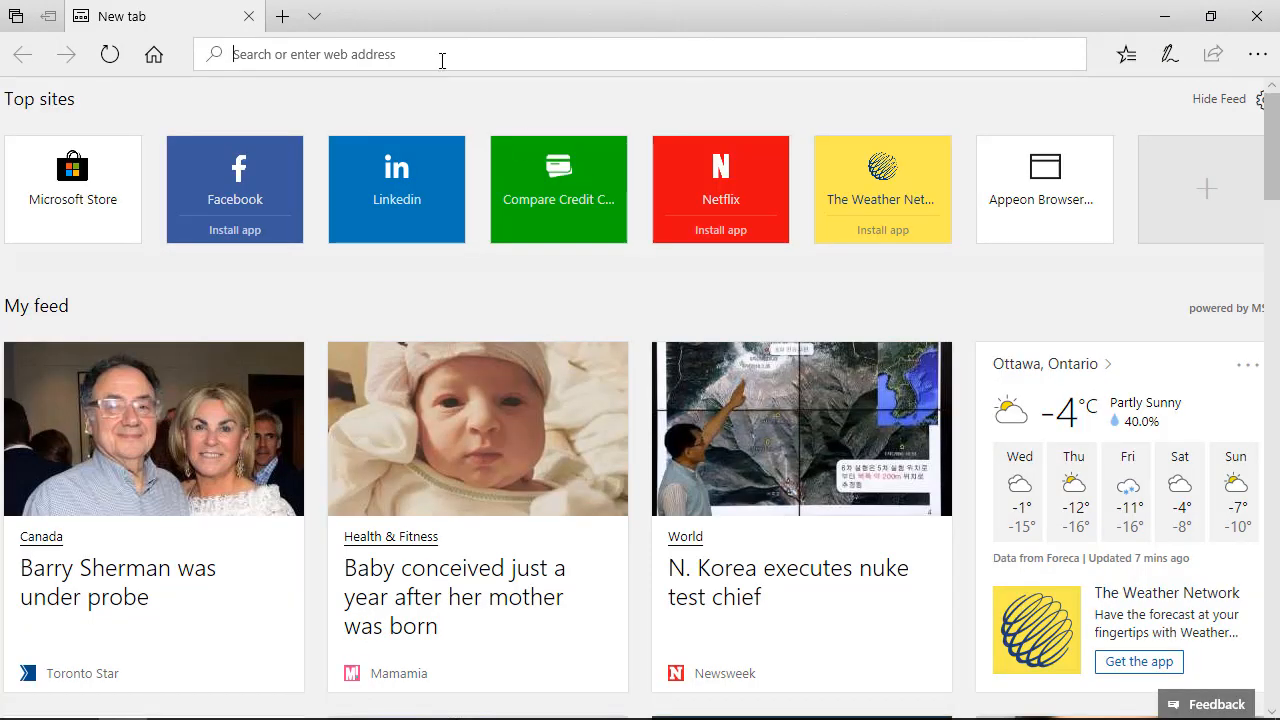
Step: Switch to the Edge browser and open the IWA runner page at //localhost/sales/iwarunner.html
type("//localhost/")
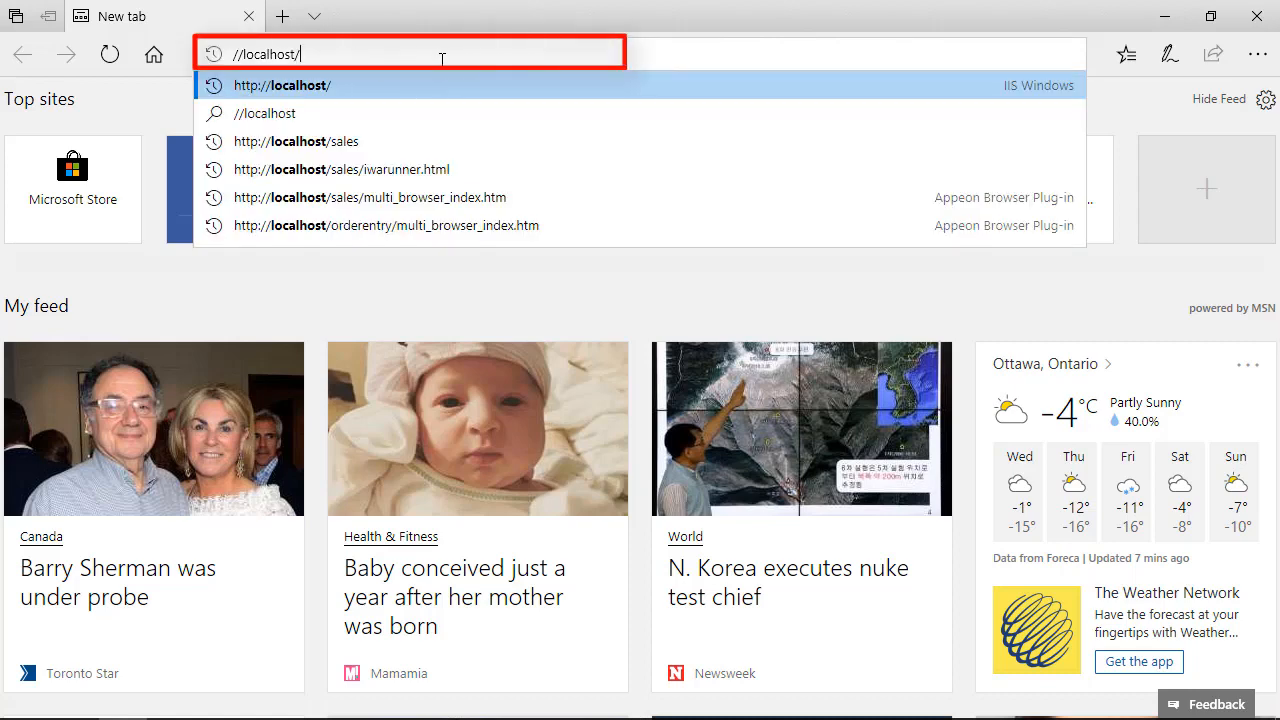
type("sales/iwar")
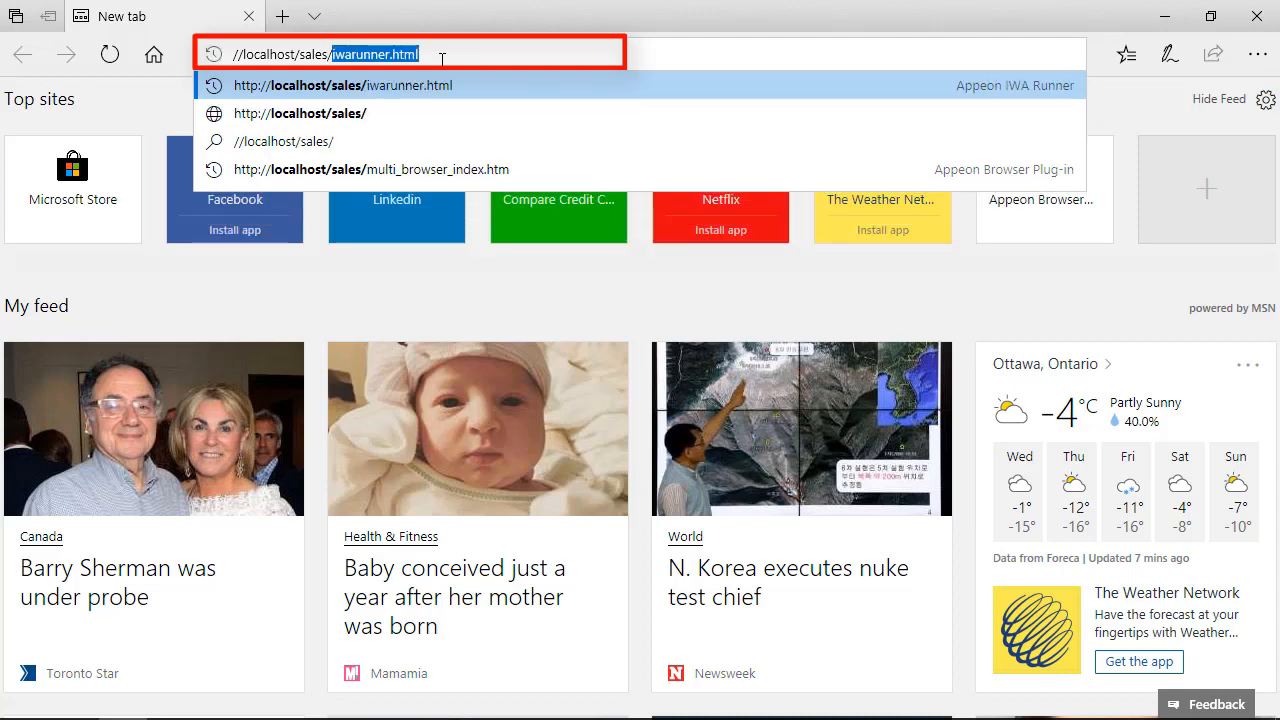
type("unner.")
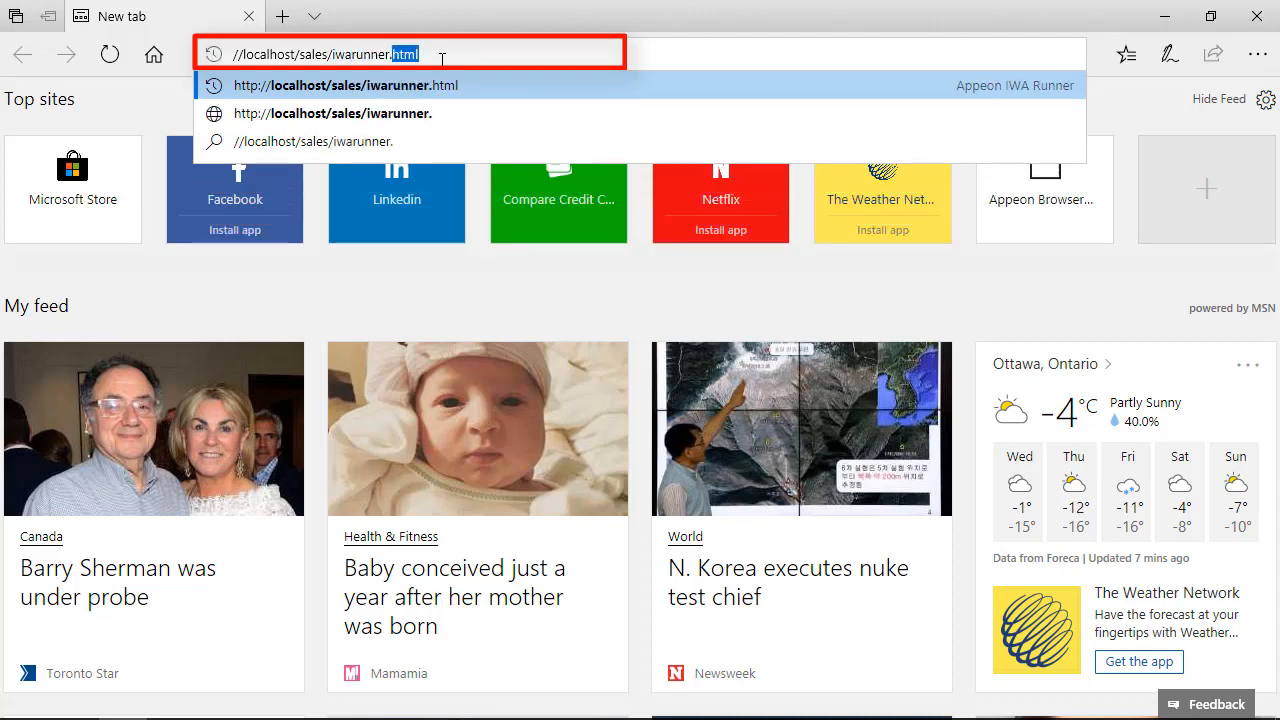
type("html")
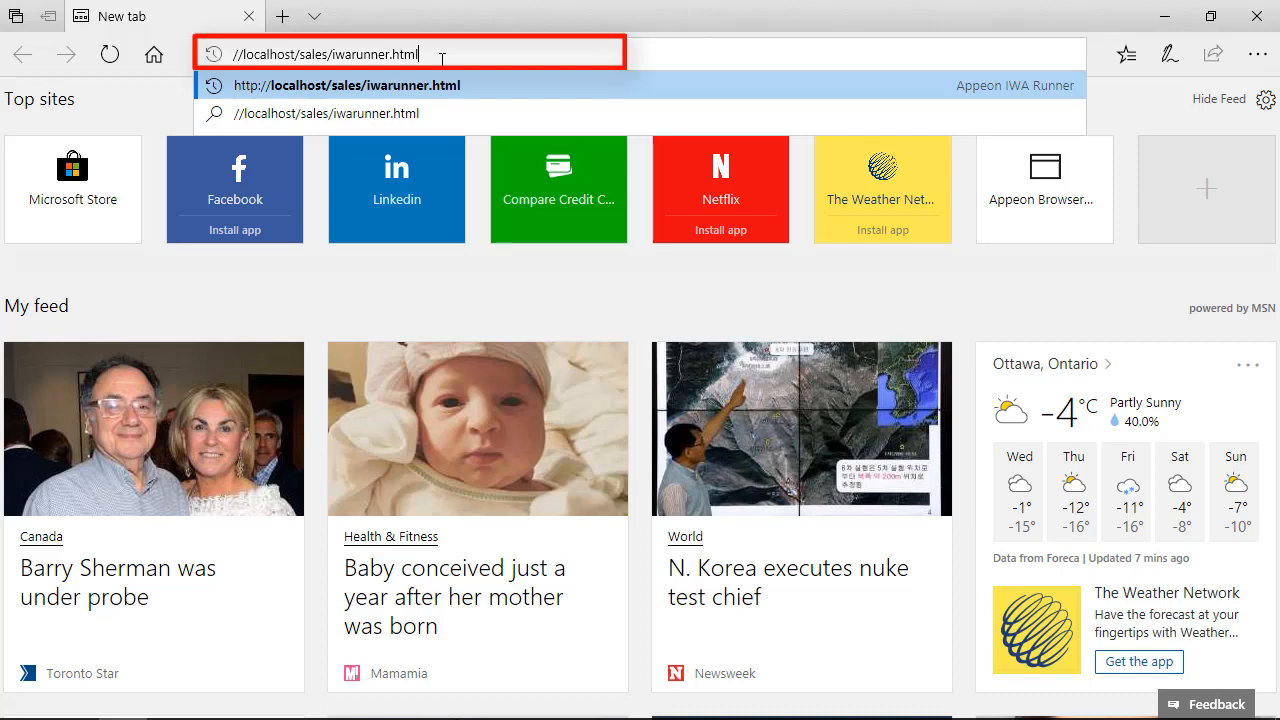
key("Return")
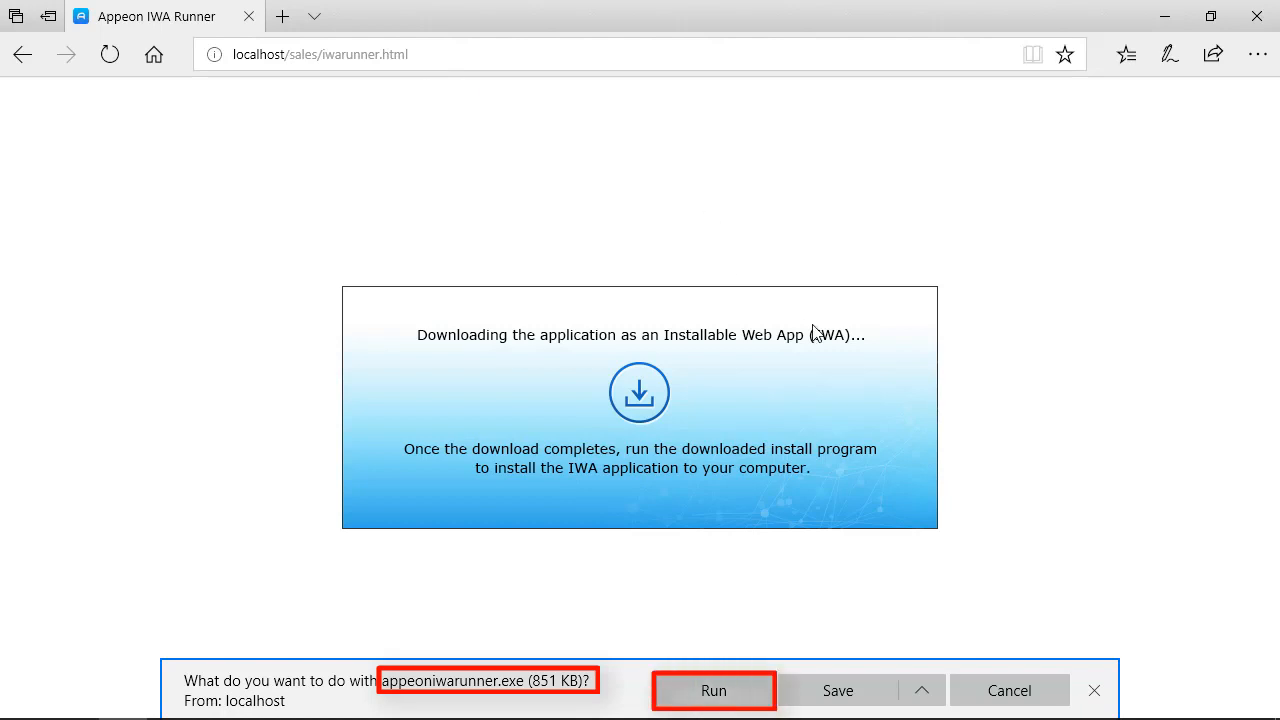
Step: Run the downloaded appeoniwarunner.exe and install Appeon IWA Runner with English as the setup language
left_click(714, 691)
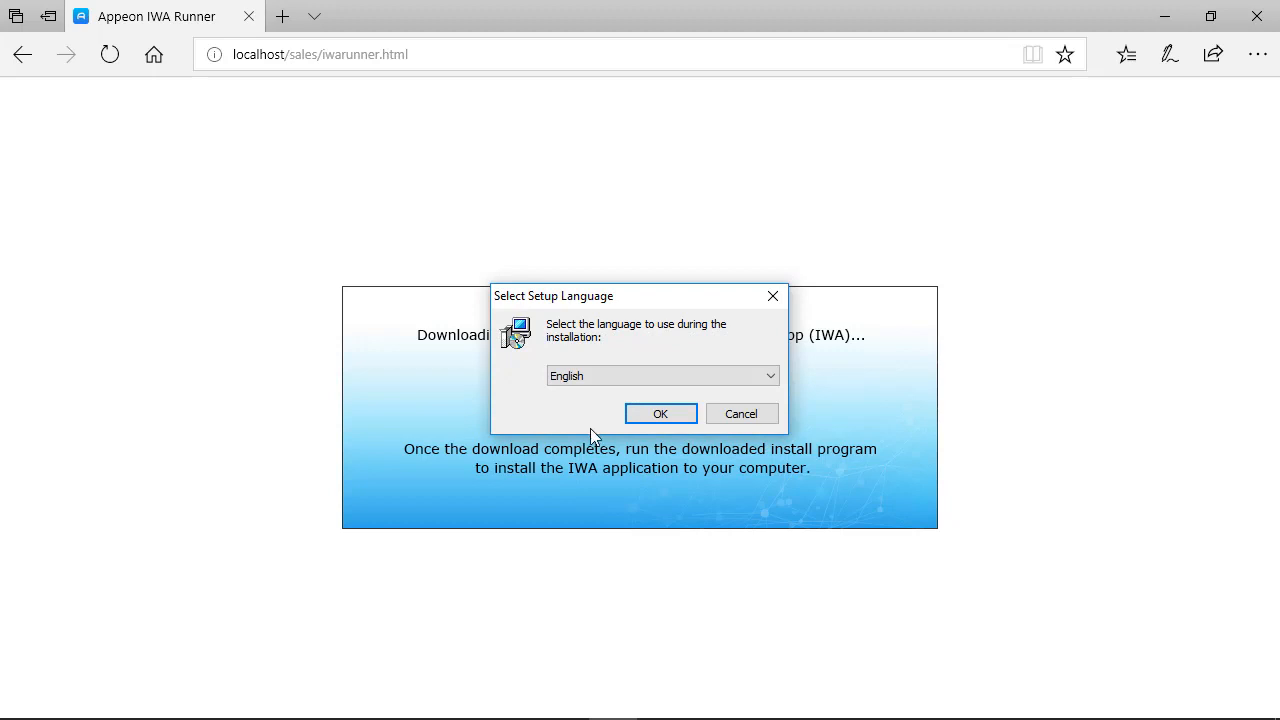
left_click(660, 414)
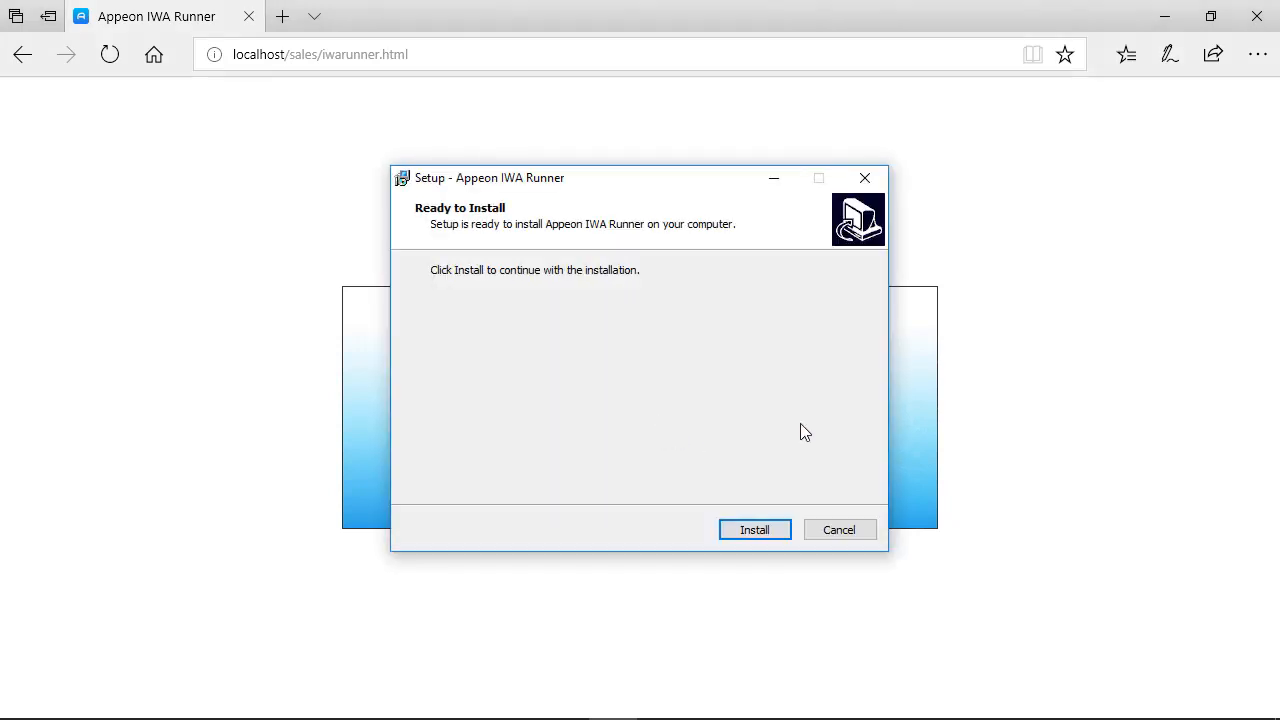
left_click(755, 530)
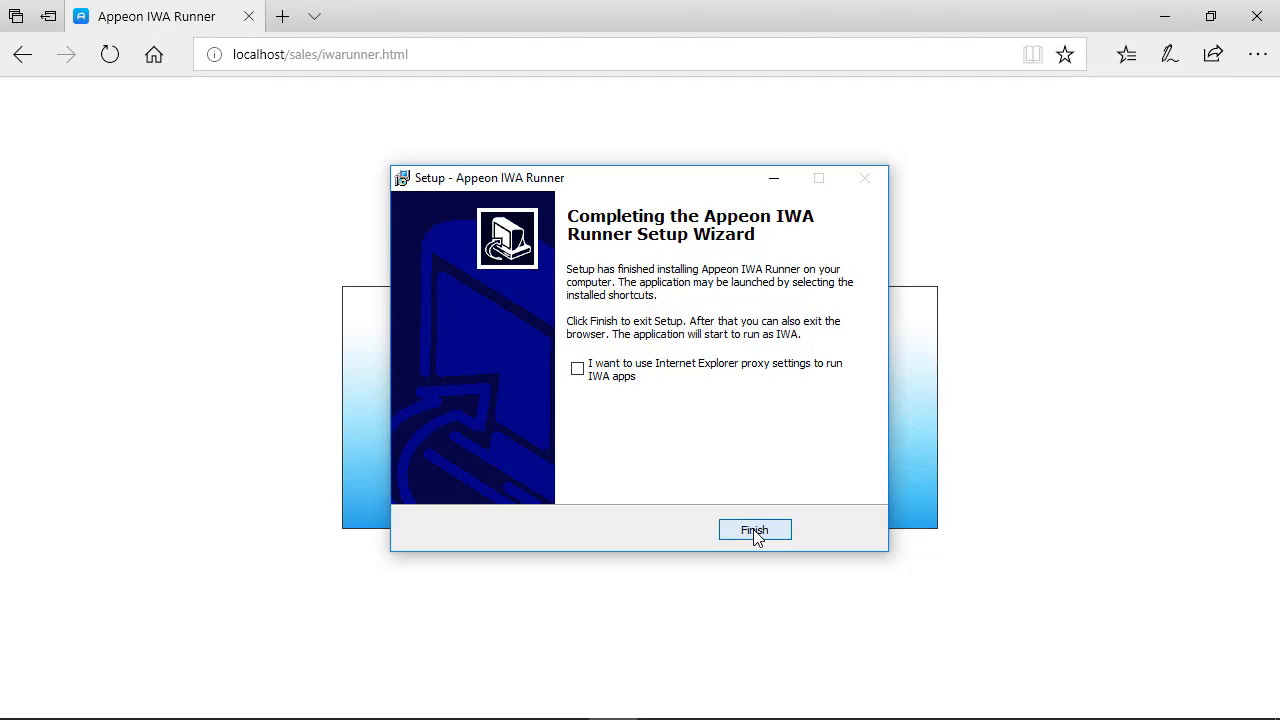
left_click(755, 530)
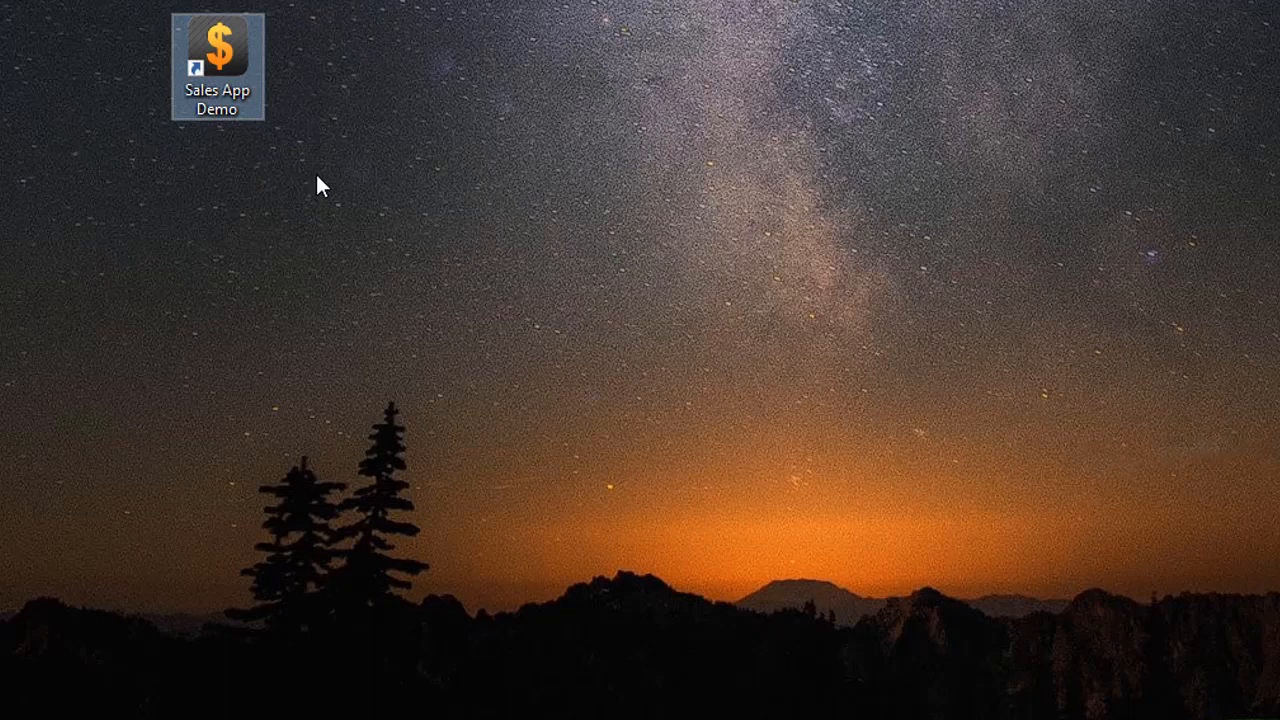
Step: Examine the target location and target URL in the Sales App Demo desktop shortcut's properties
right_click(228, 68)
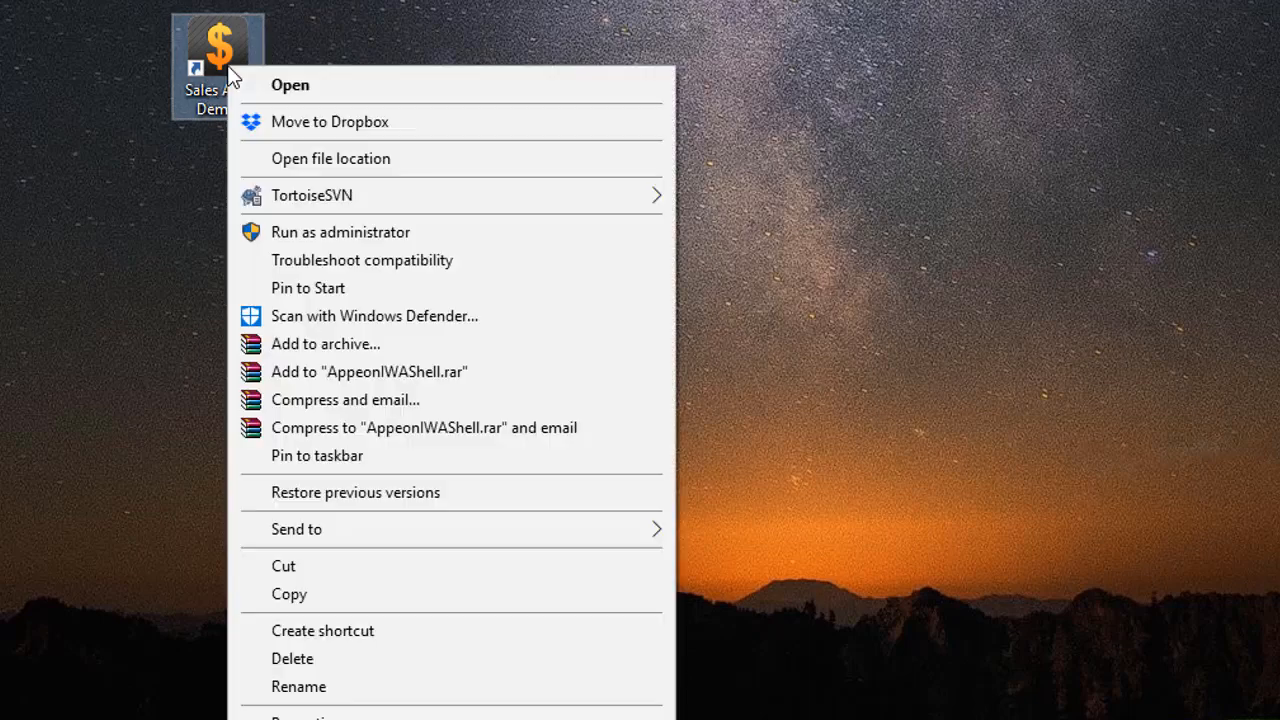
left_click(300, 716)
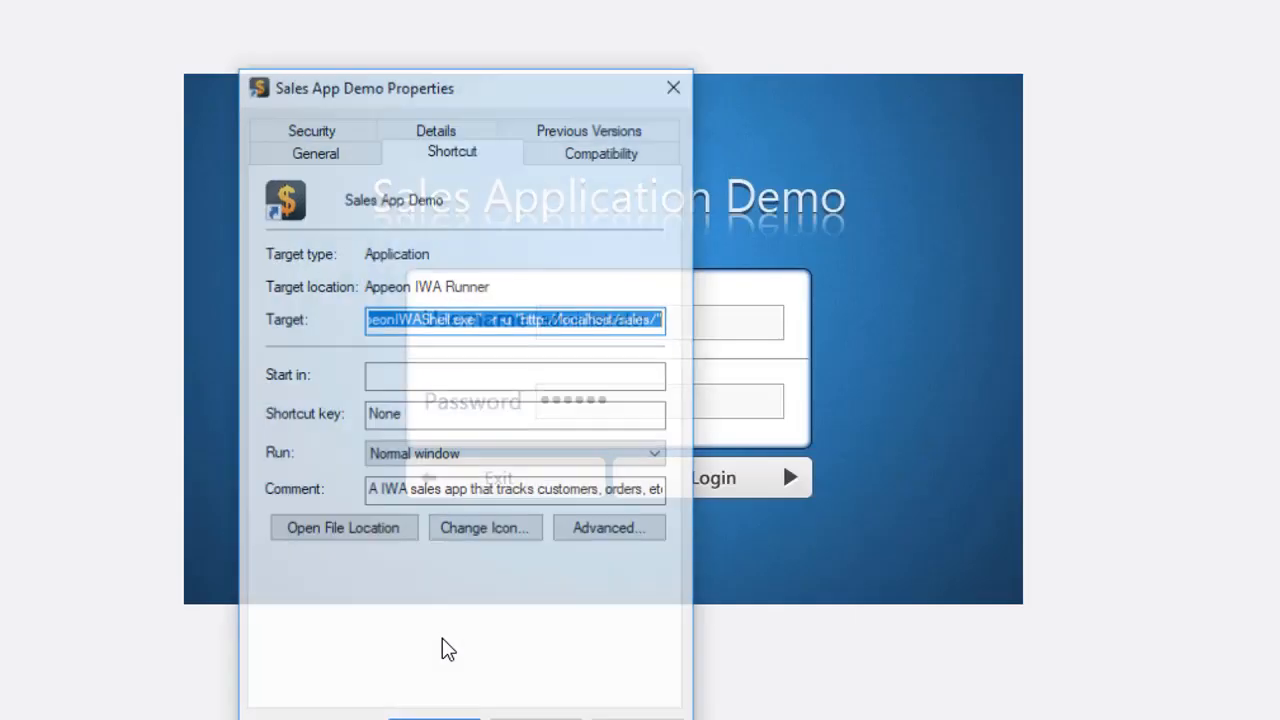
left_click(523, 318)
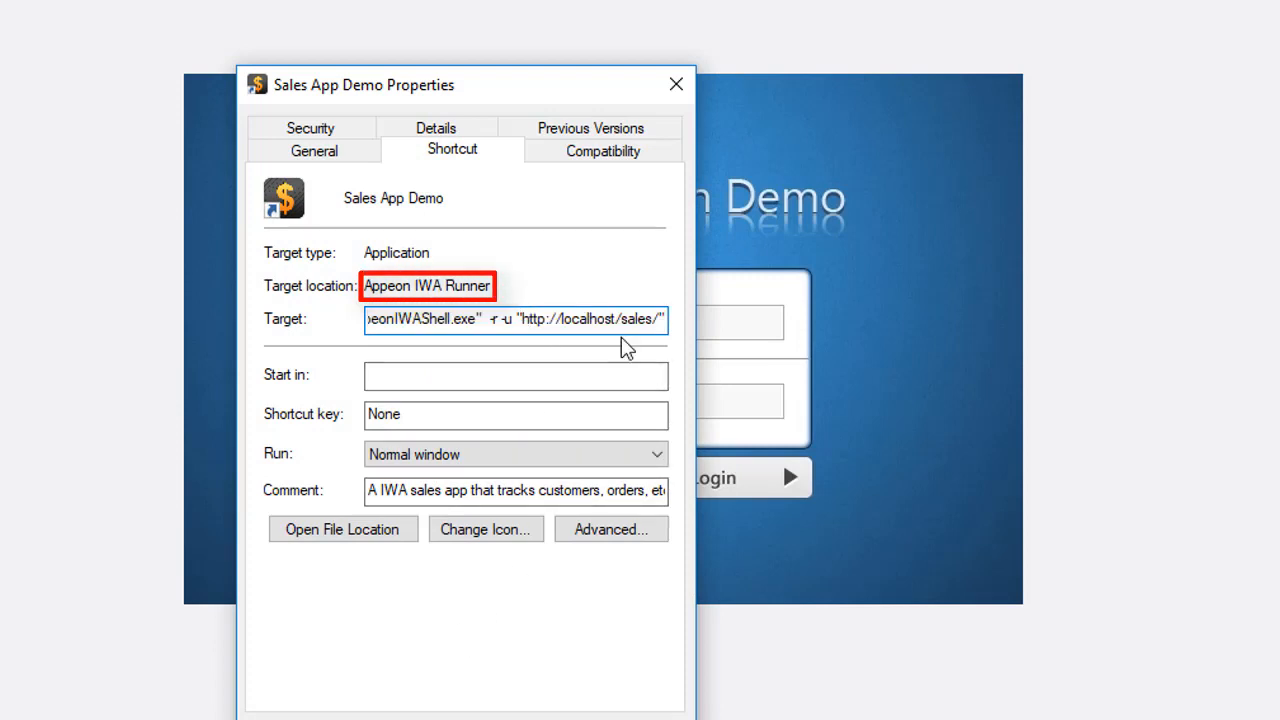
key("shift+Right")
key("shift+Right")
key("shift+Right")
key("shift+Right")
key("shift+Right")
key("shift+Right")
key("shift+Right")
key("shift+Right")
key("shift+Right")
key("shift+Right")
key("shift+Right")
key("shift+Right")
key("shift+Right")
key("shift+Right")
key("shift+Right")
key("shift+Right")
key("shift+Right")
key("shift+Right")
key("shift+Right")
key("shift+Right")
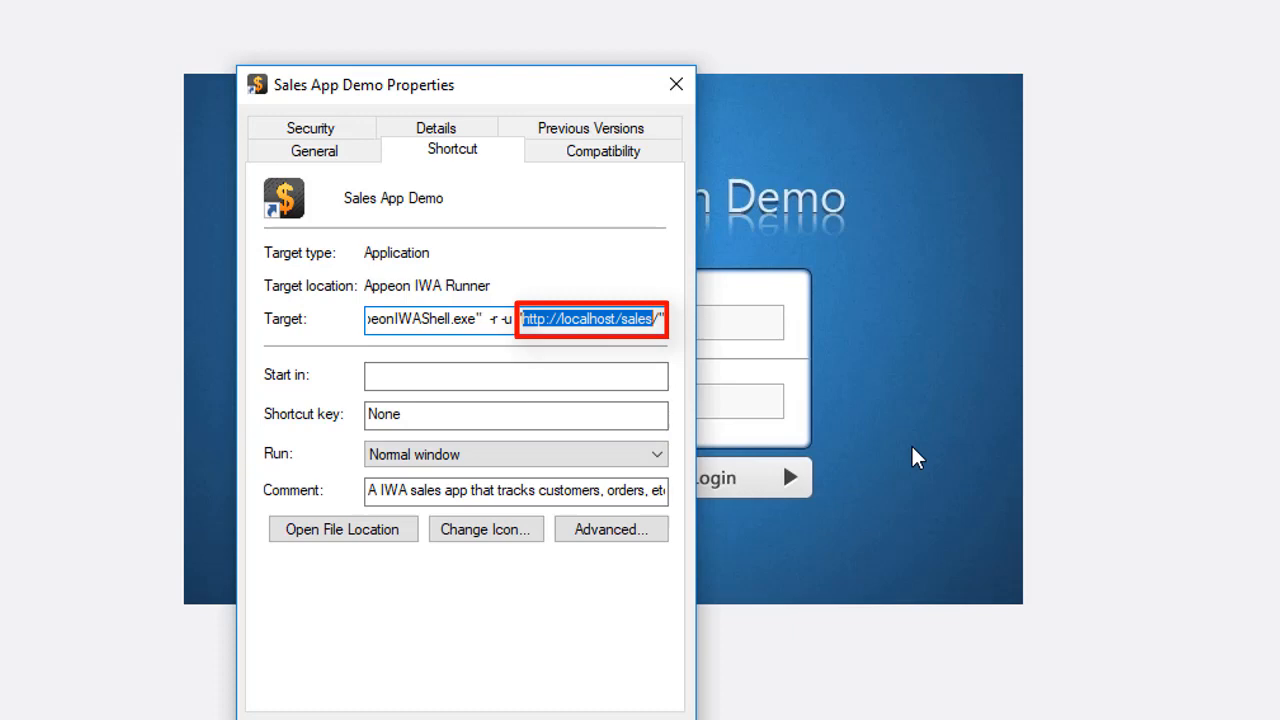
left_click(548, 719)
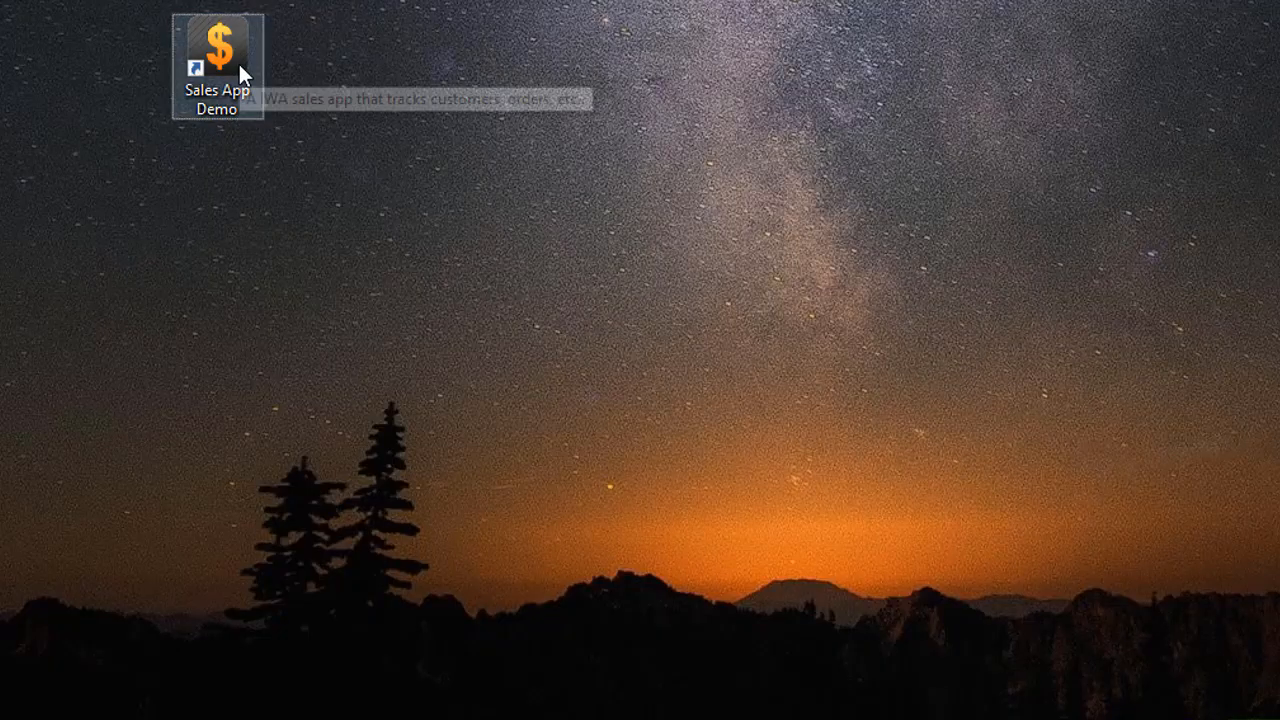
Step: Launch the installed Sales App Demo from the desktop, log in, and view the sales report by customer
double_click(238, 61)
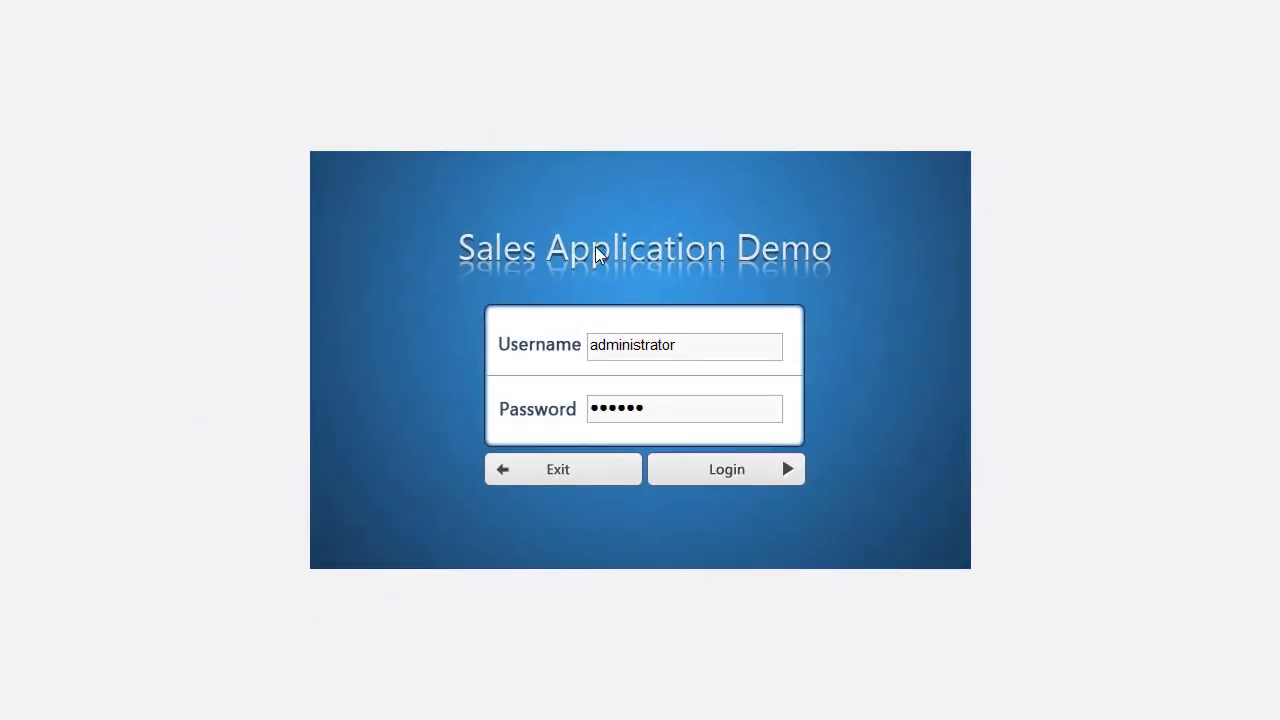
left_click(716, 467)
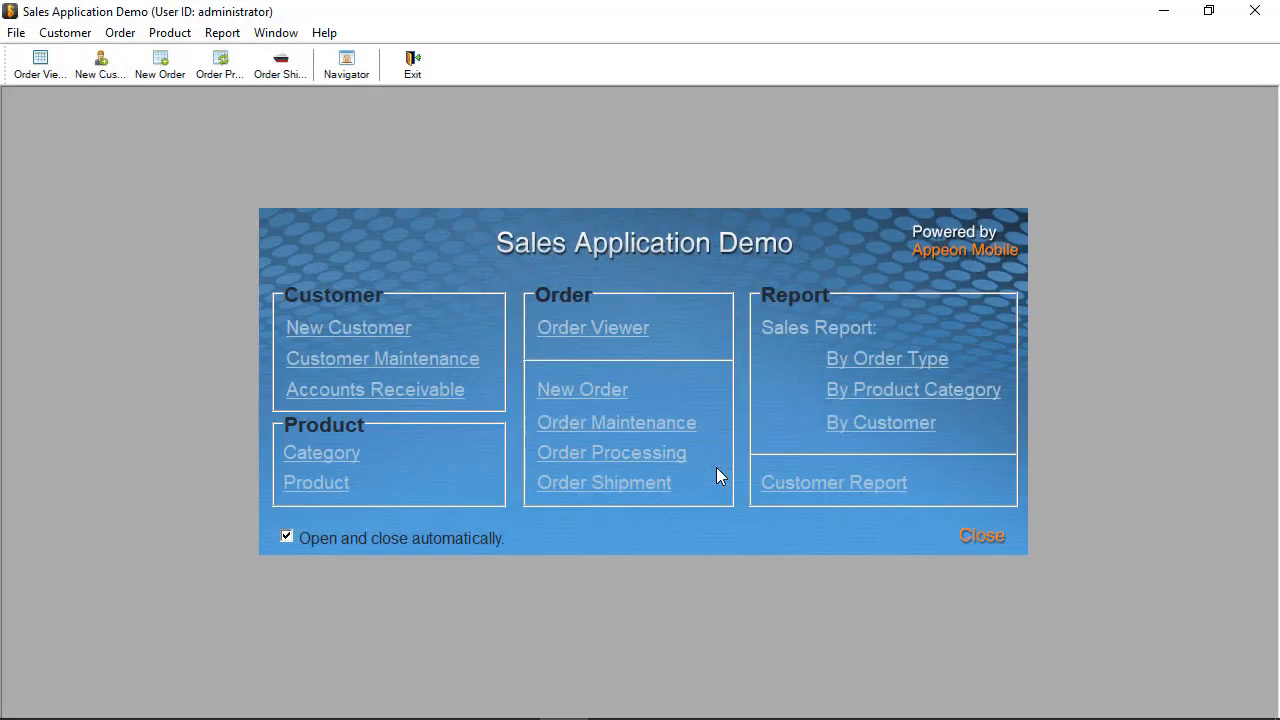
left_click(866, 433)
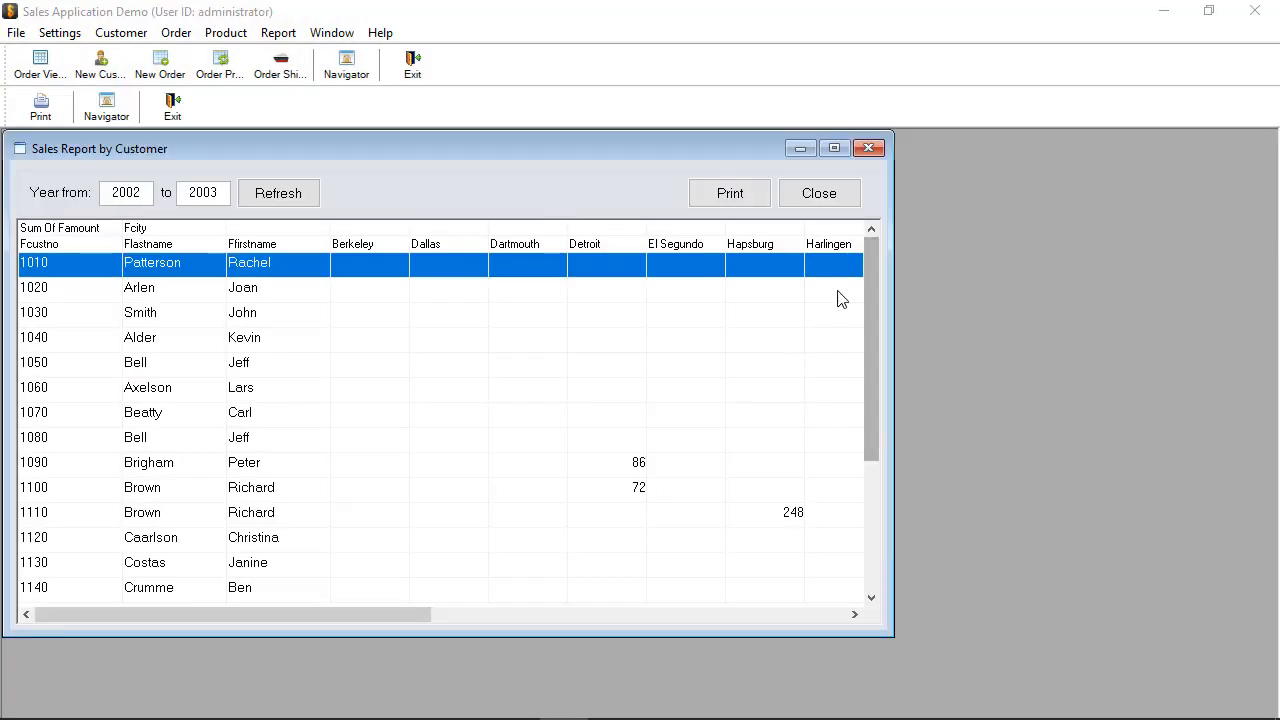
left_click(879, 151)
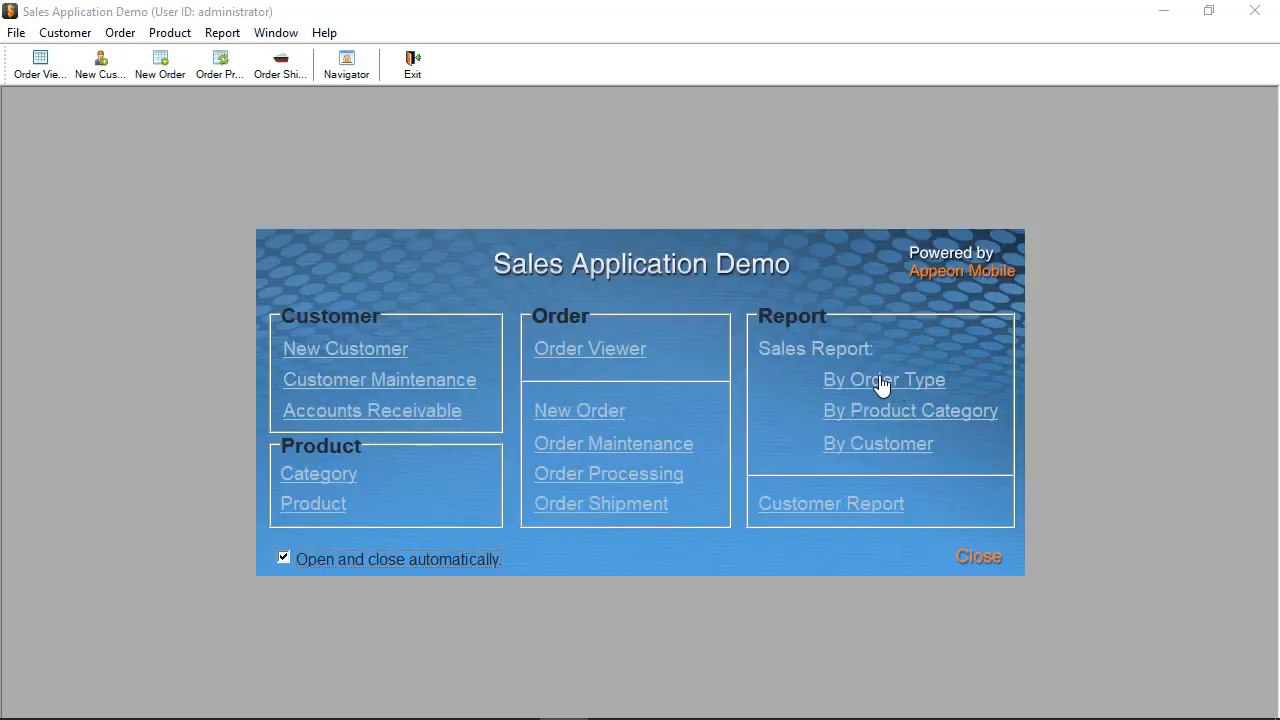
Step: View the sales report by order type, close it, and exit the installed sales application
left_click(882, 381)
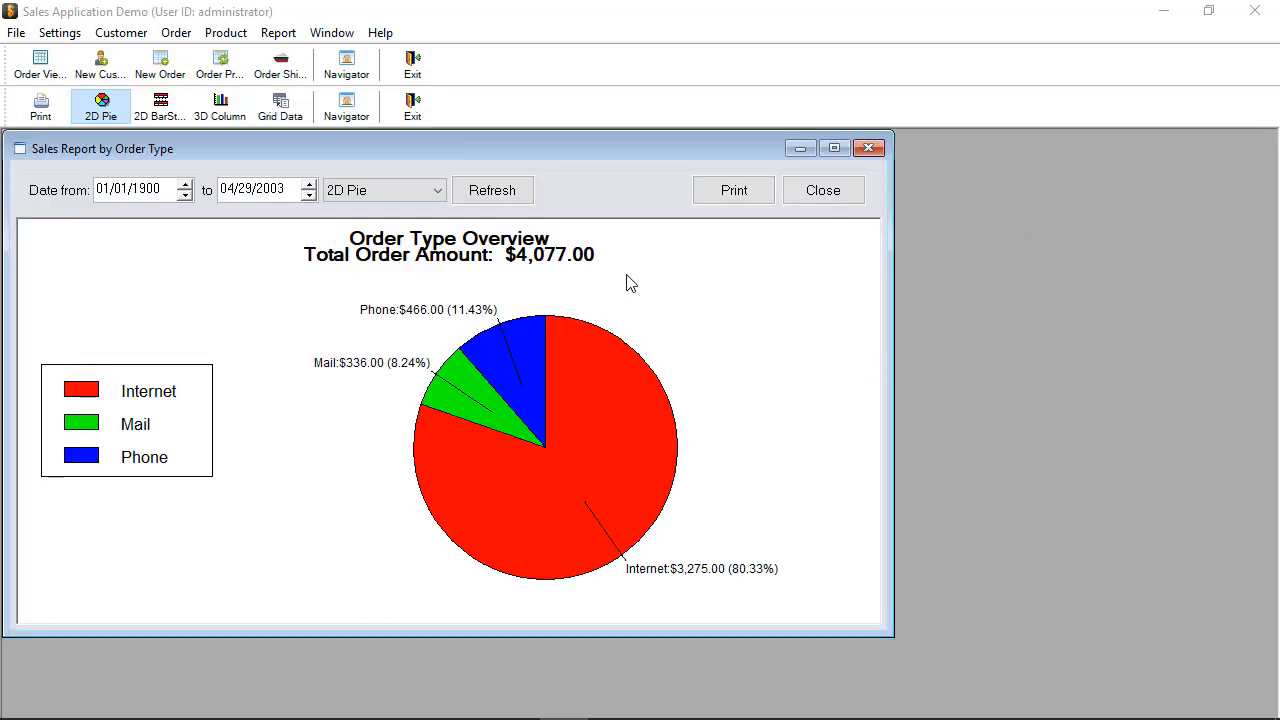
left_click(406, 110)
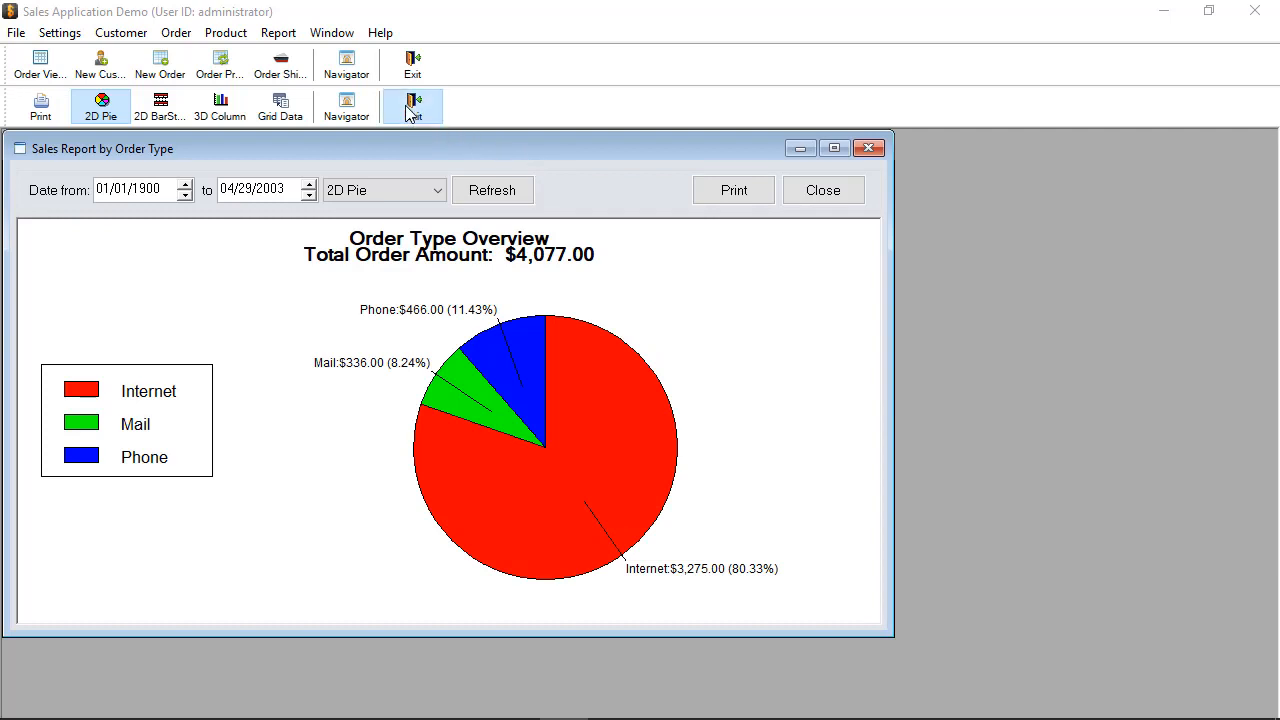
left_click(325, 33)
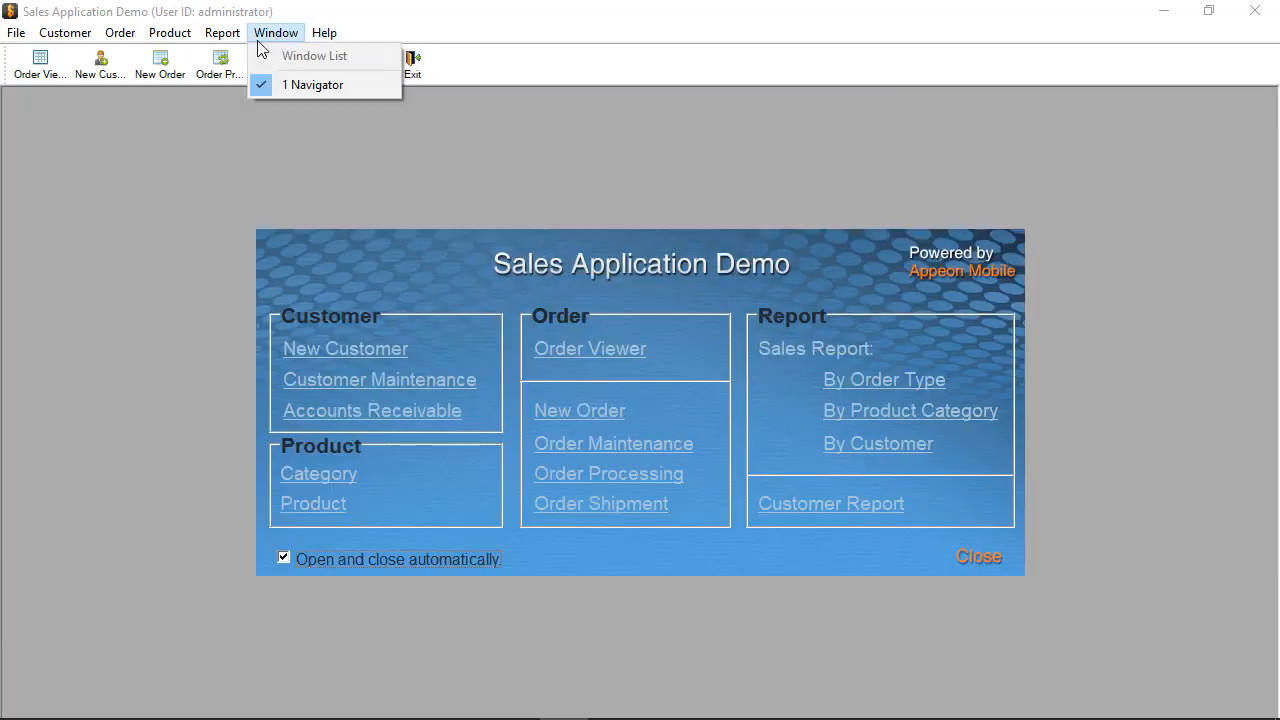
mouse_move(226, 38)
left_click(414, 66)
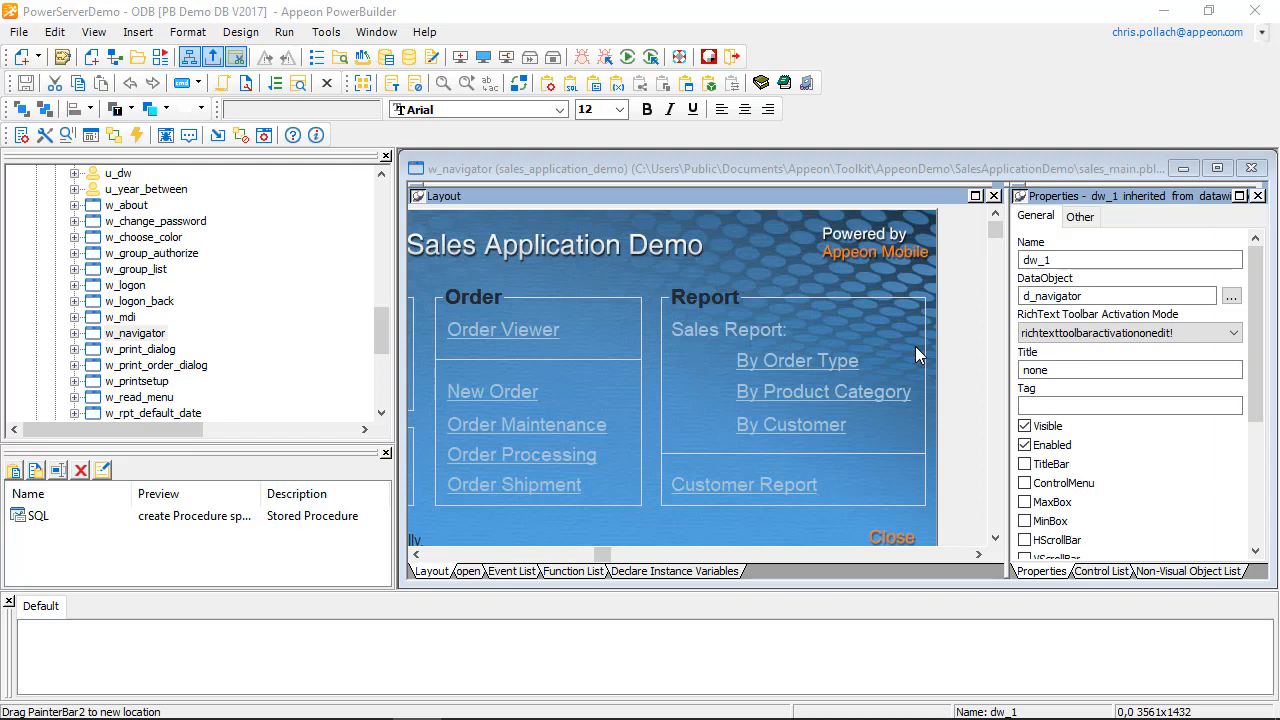
Step: Open w_navigator's d_navigator DataWindow for modification and set the text color of the By Order Type, By Product Category and By Customer links to Yellow
right_click(800, 391)
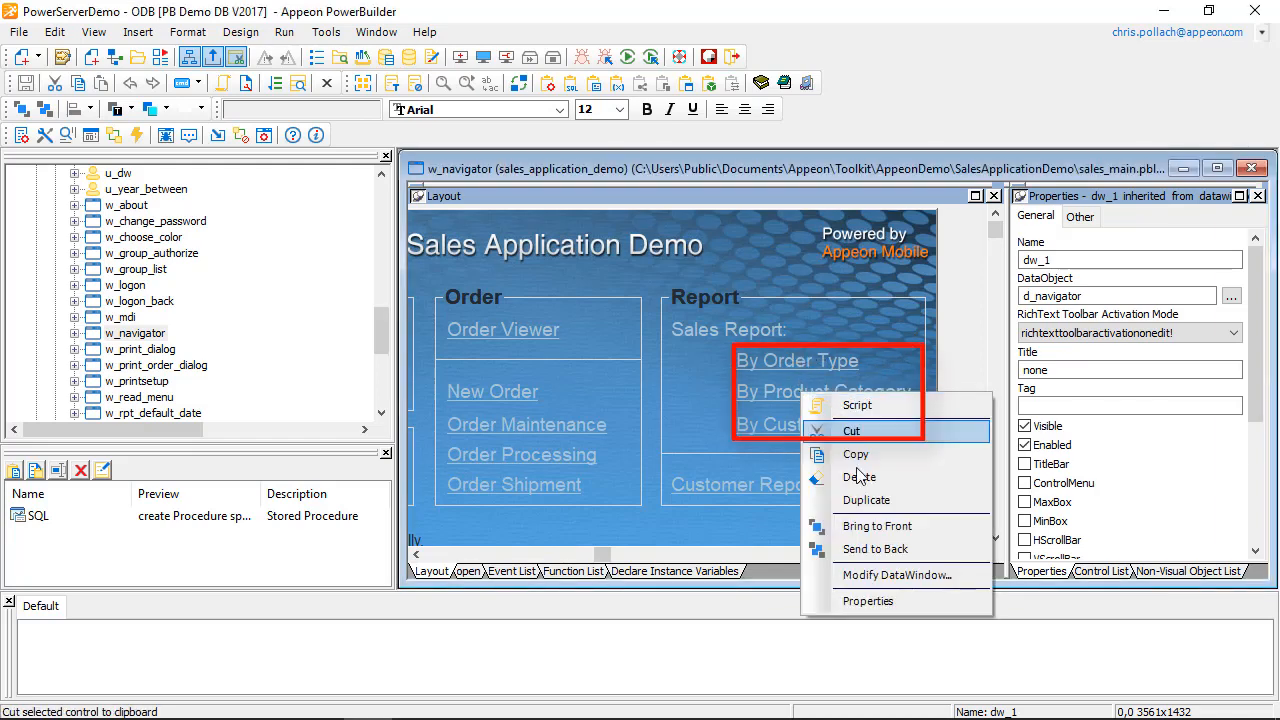
left_click(885, 576)
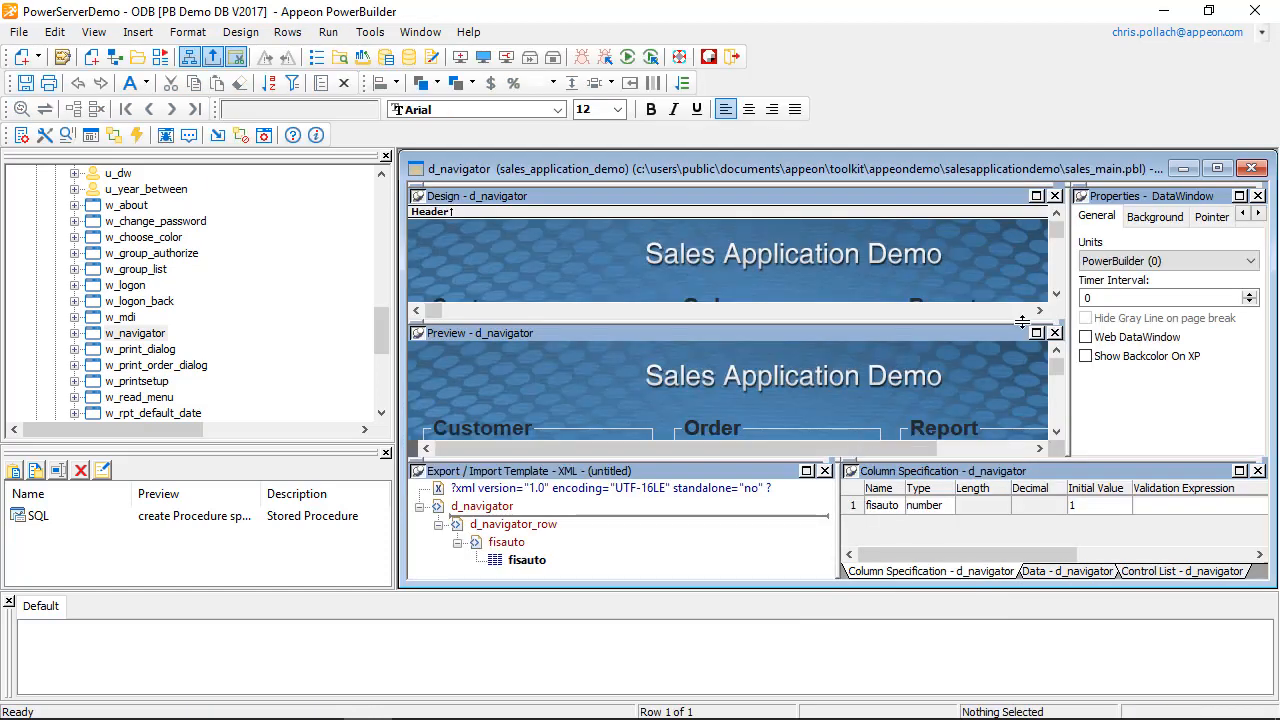
scroll(998, 230, "down", 5)
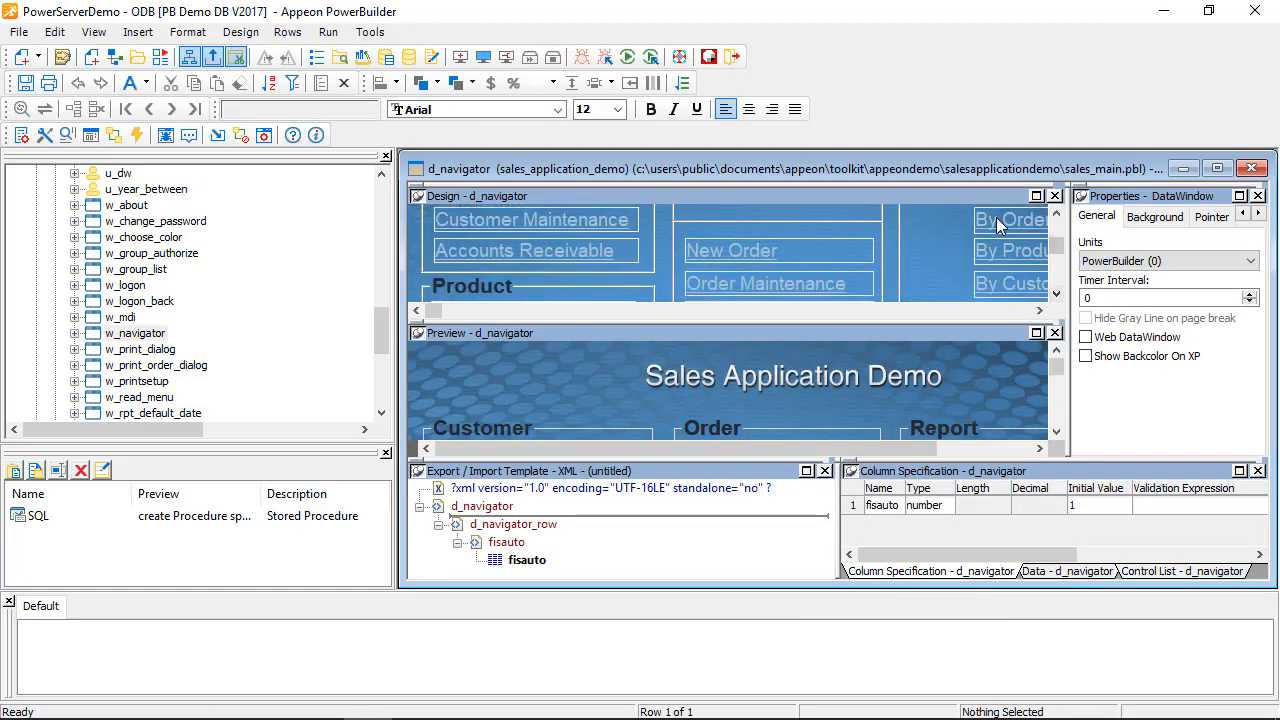
left_click(998, 225)
left_click(994, 285, "ctrl")
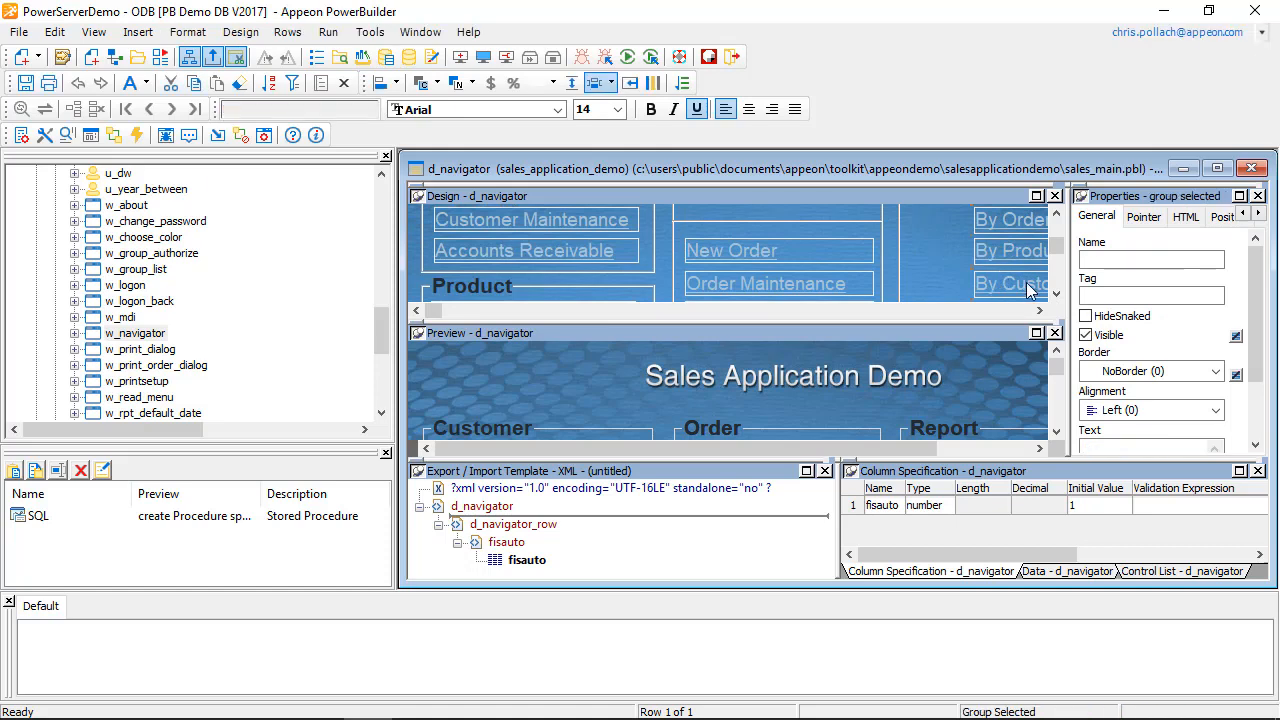
left_click(1258, 214)
left_click(1258, 214)
left_click(1258, 214)
left_click(1258, 214)
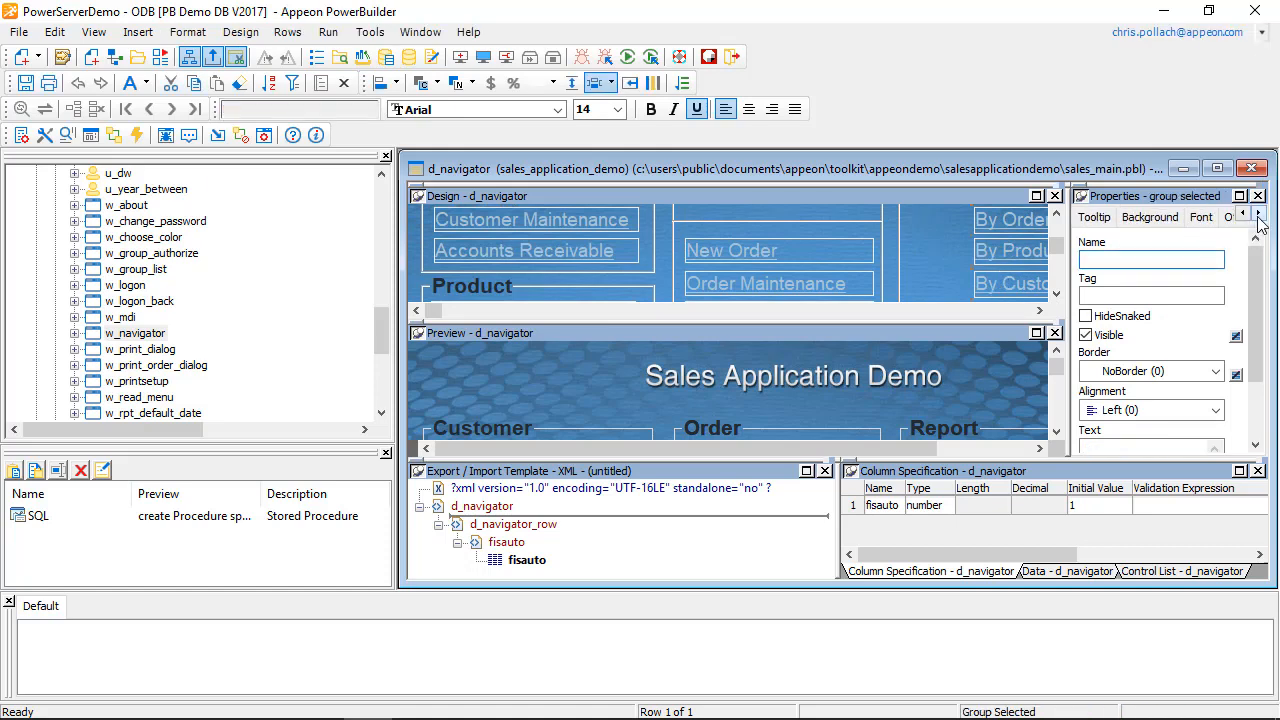
left_click(1258, 214)
left_click(1154, 217)
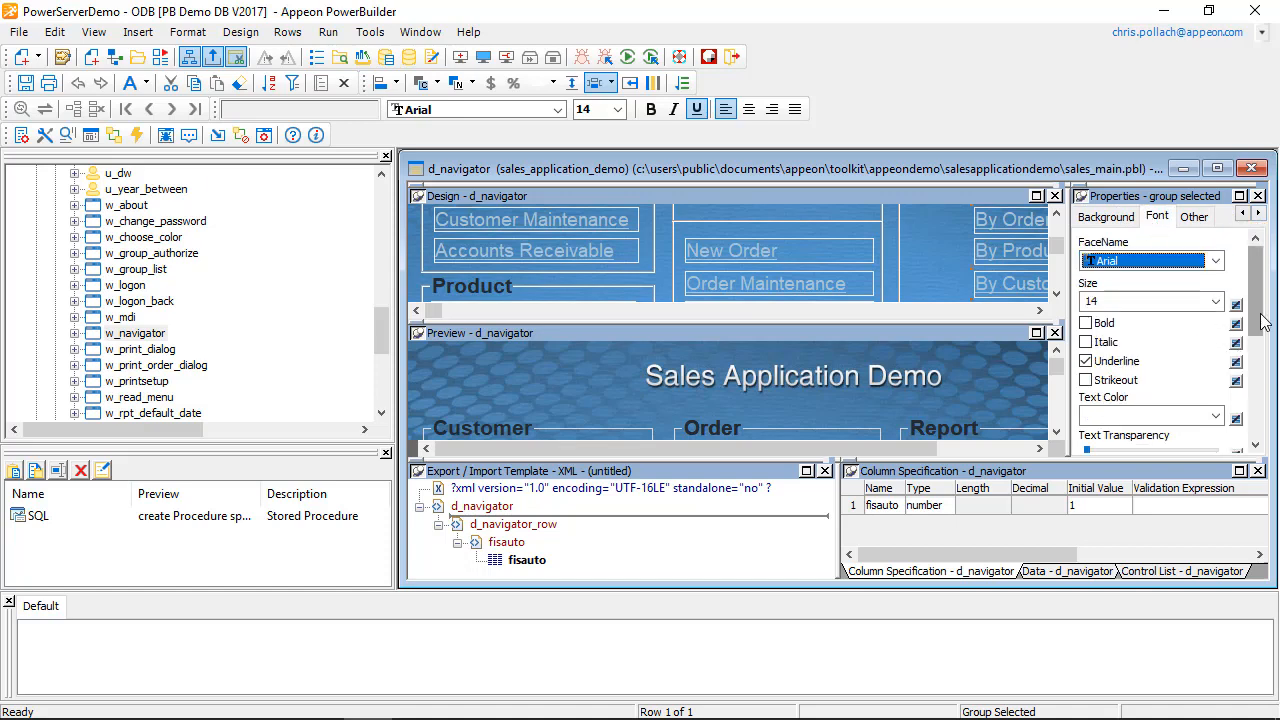
scroll(1228, 340, "down", 3)
left_click(1215, 257)
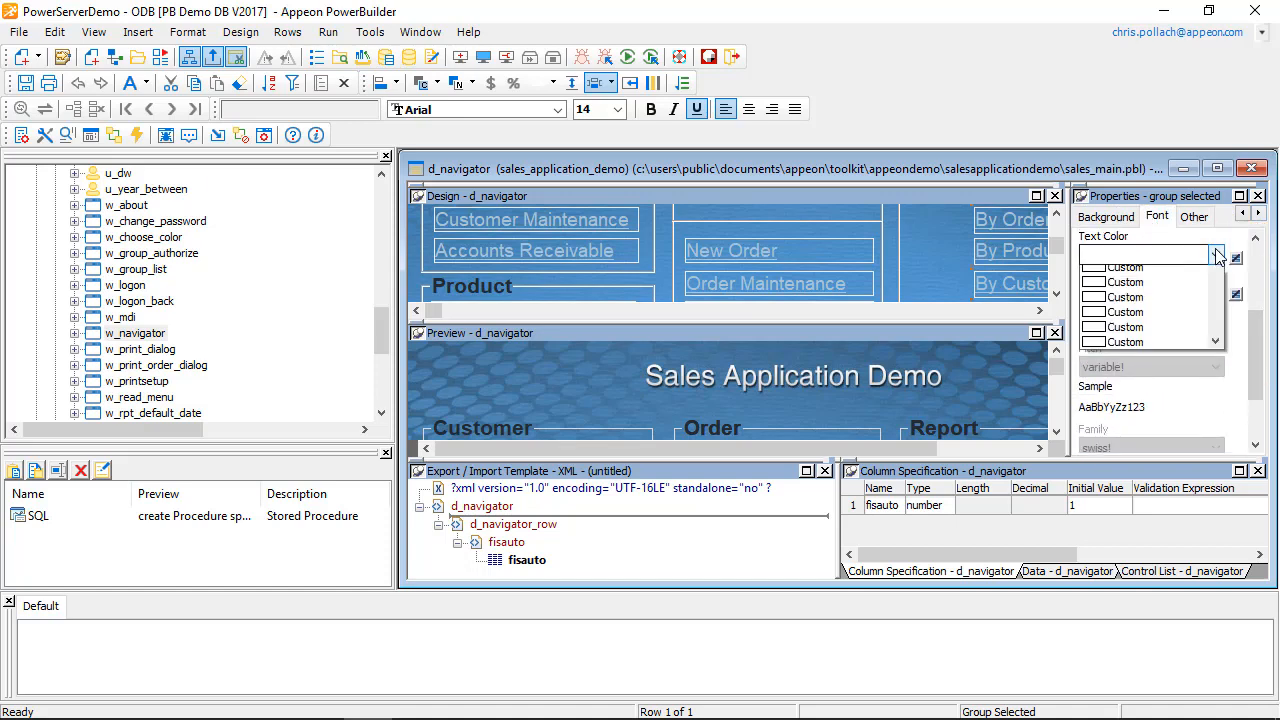
left_click(1149, 340)
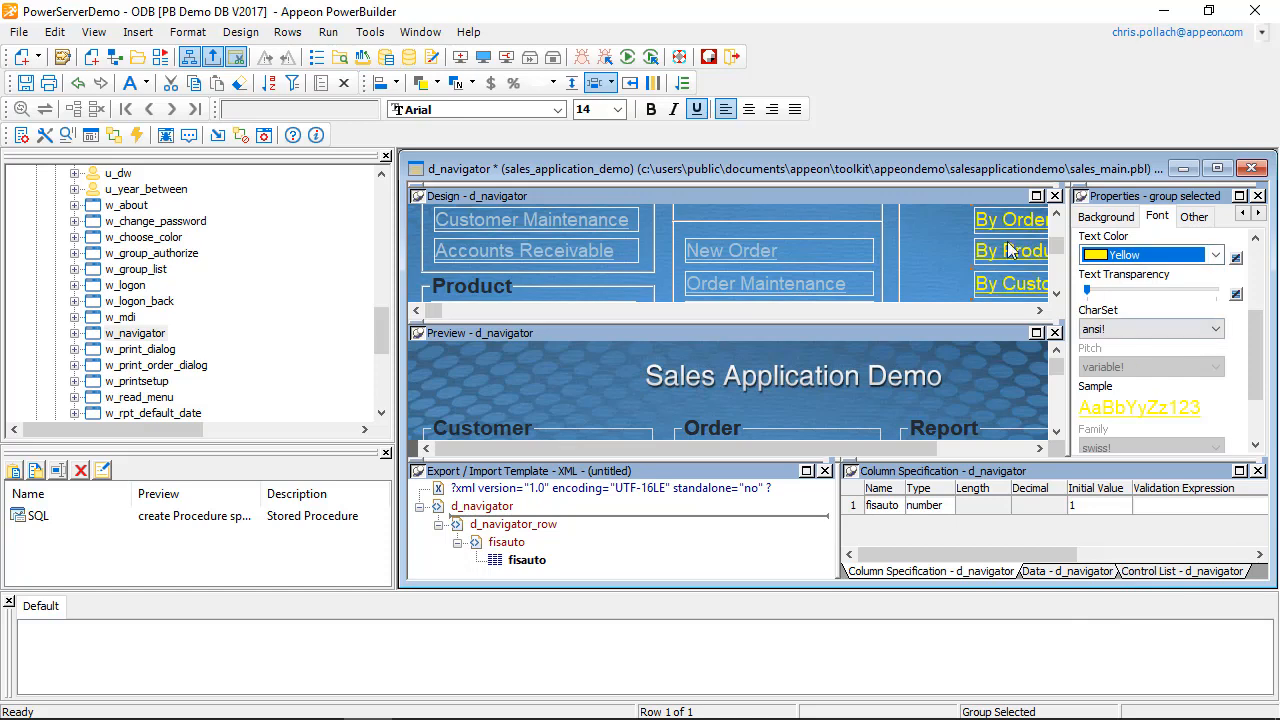
Step: Save the changes to d_navigator while closing it, and close the w_navigator window painter
key("ctrl+F4")
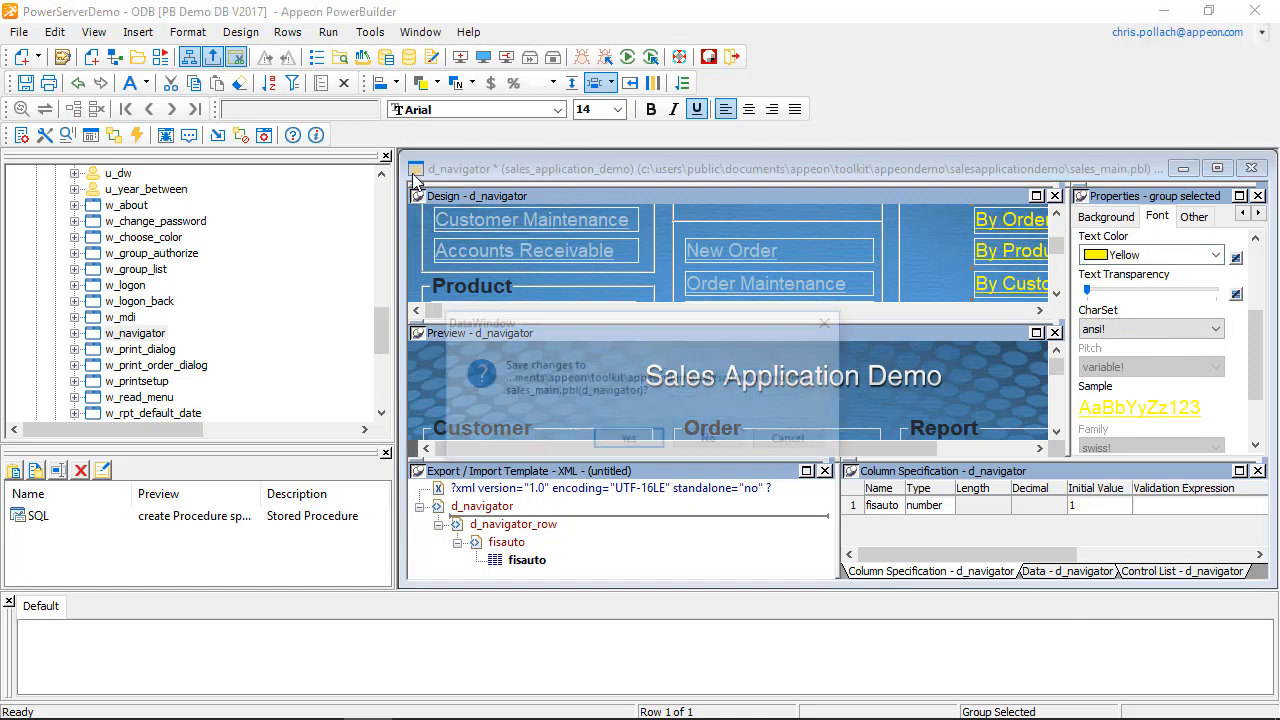
left_click(641, 446)
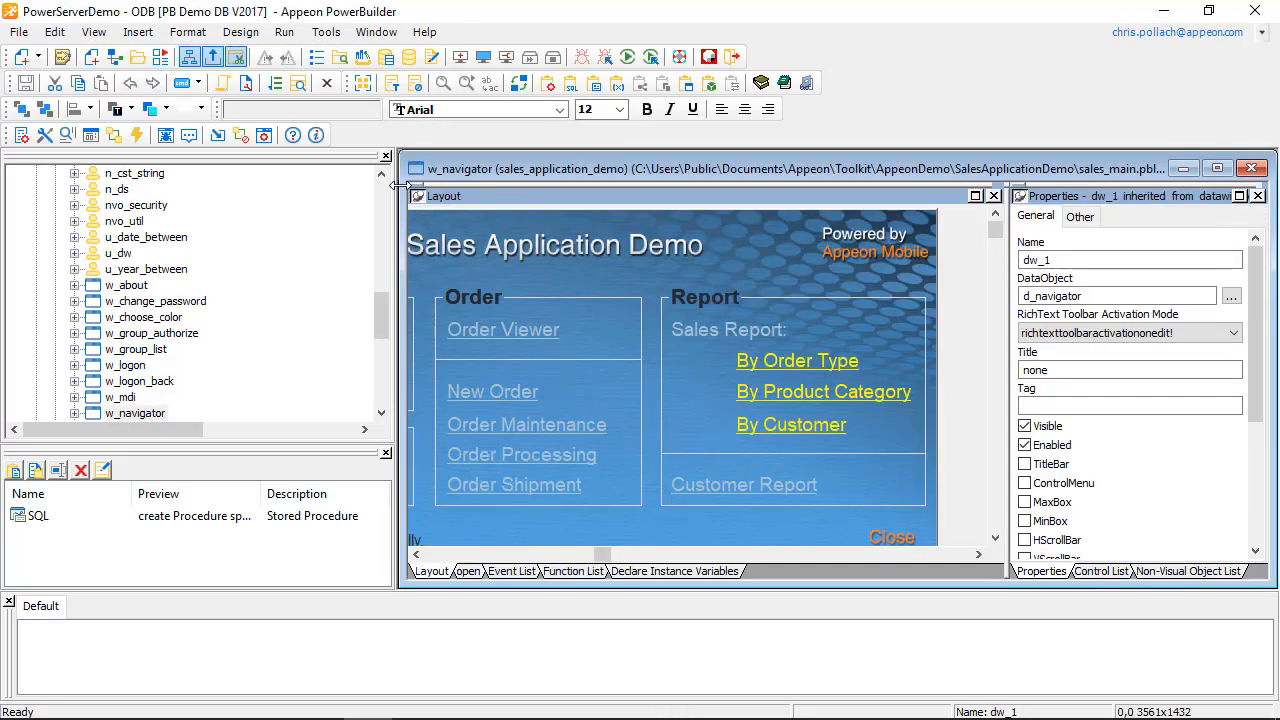
double_click(414, 170)
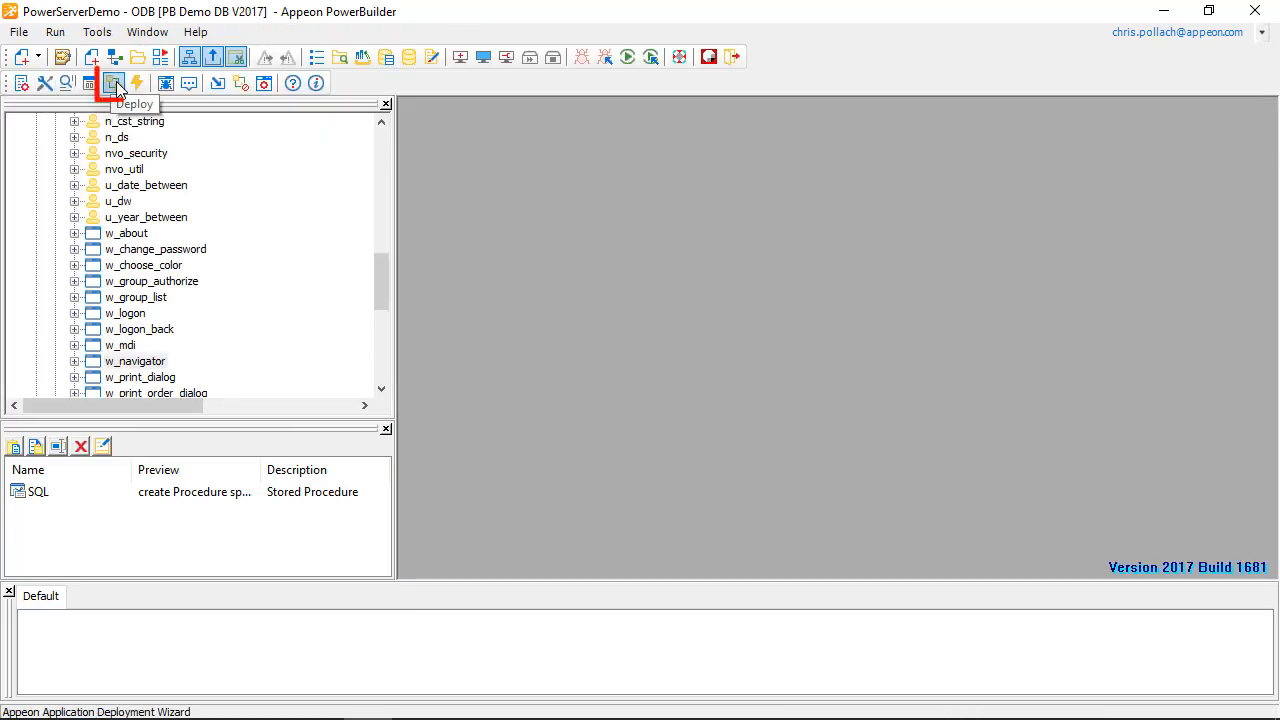
Step: Deploy the sales application as an incremental deployment with the Local Deployment profile and finish the deployment wizard
left_click(115, 85)
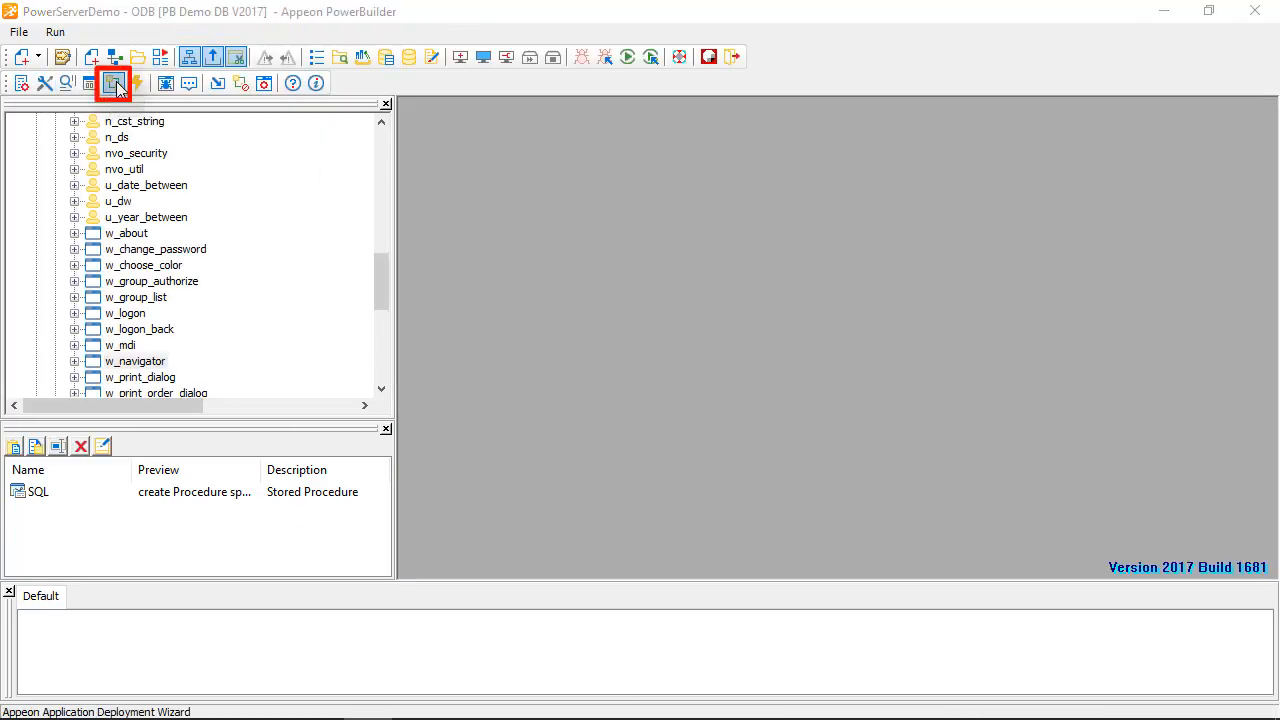
left_click(752, 510)
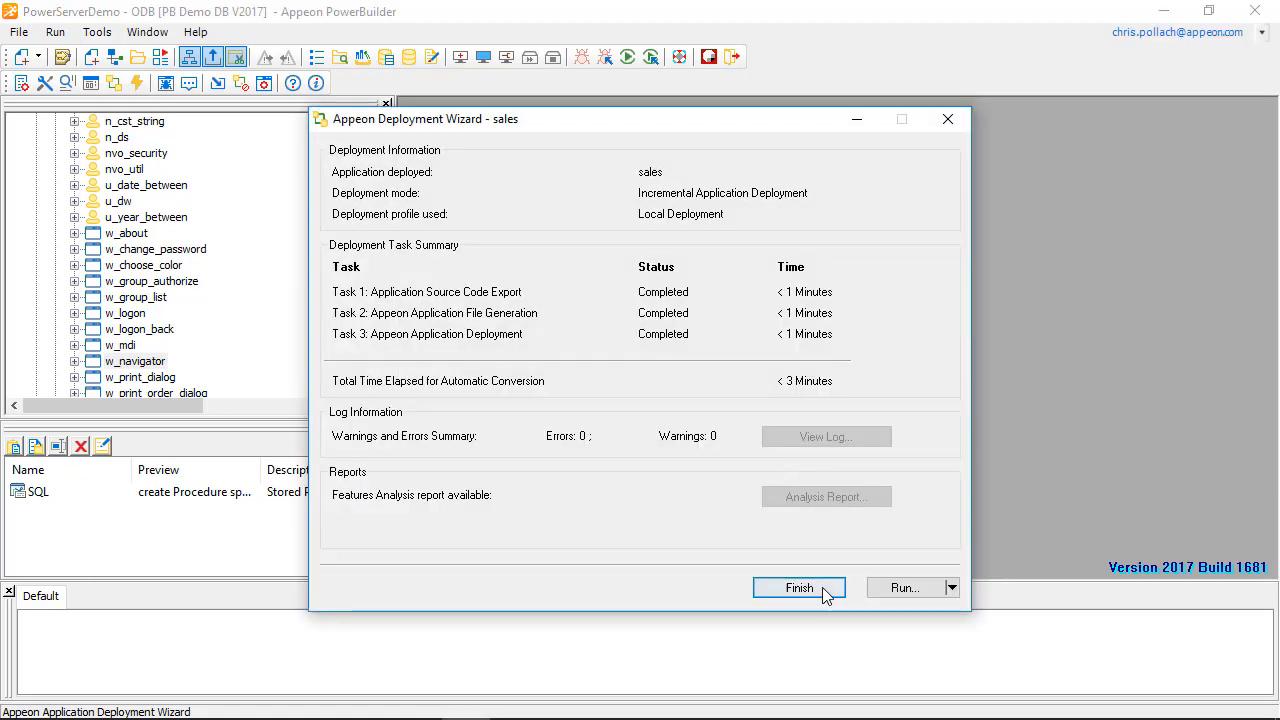
left_click(822, 590)
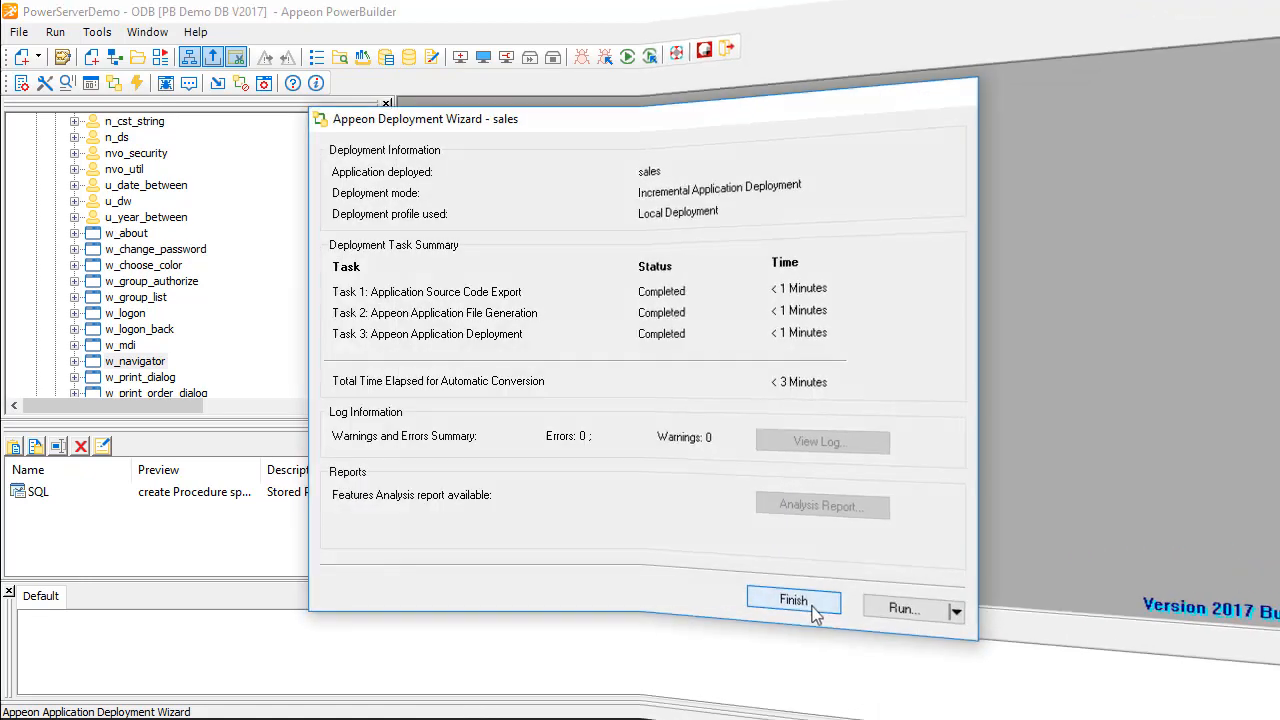
Step: Switch to the Windows desktop and launch the Sales App Demo from its shortcut
key("super+d")
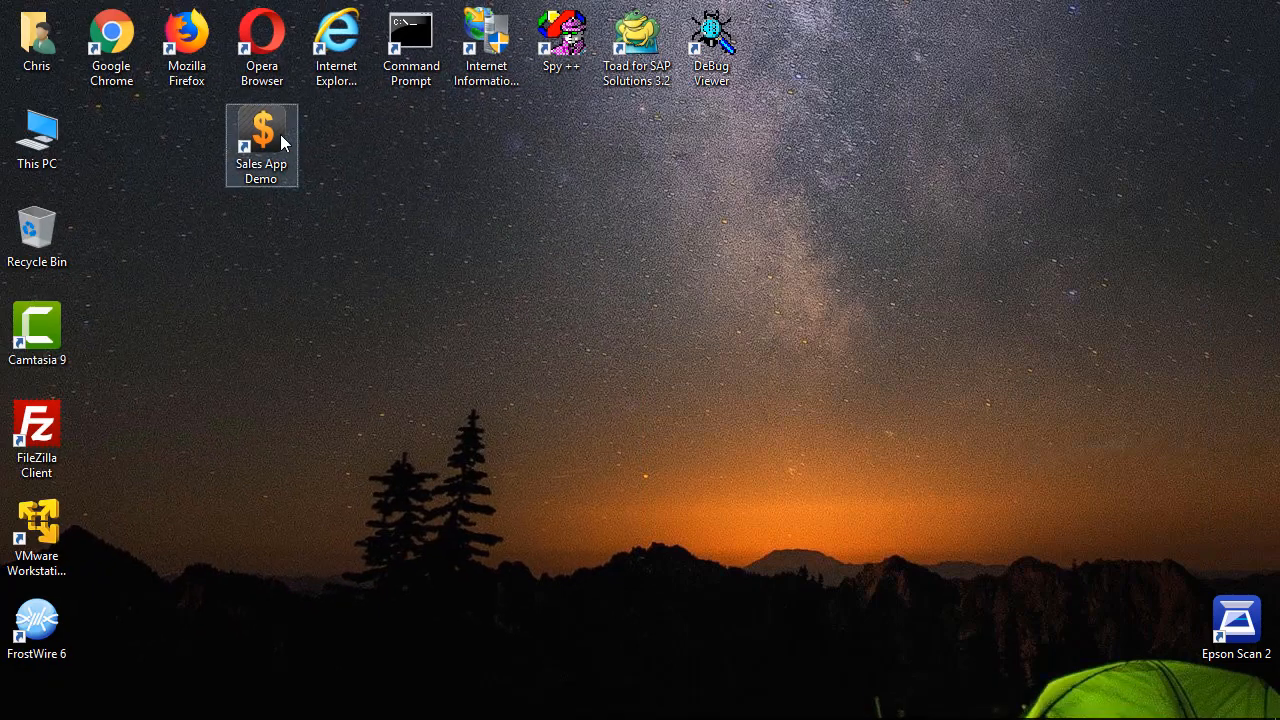
left_click(281, 142)
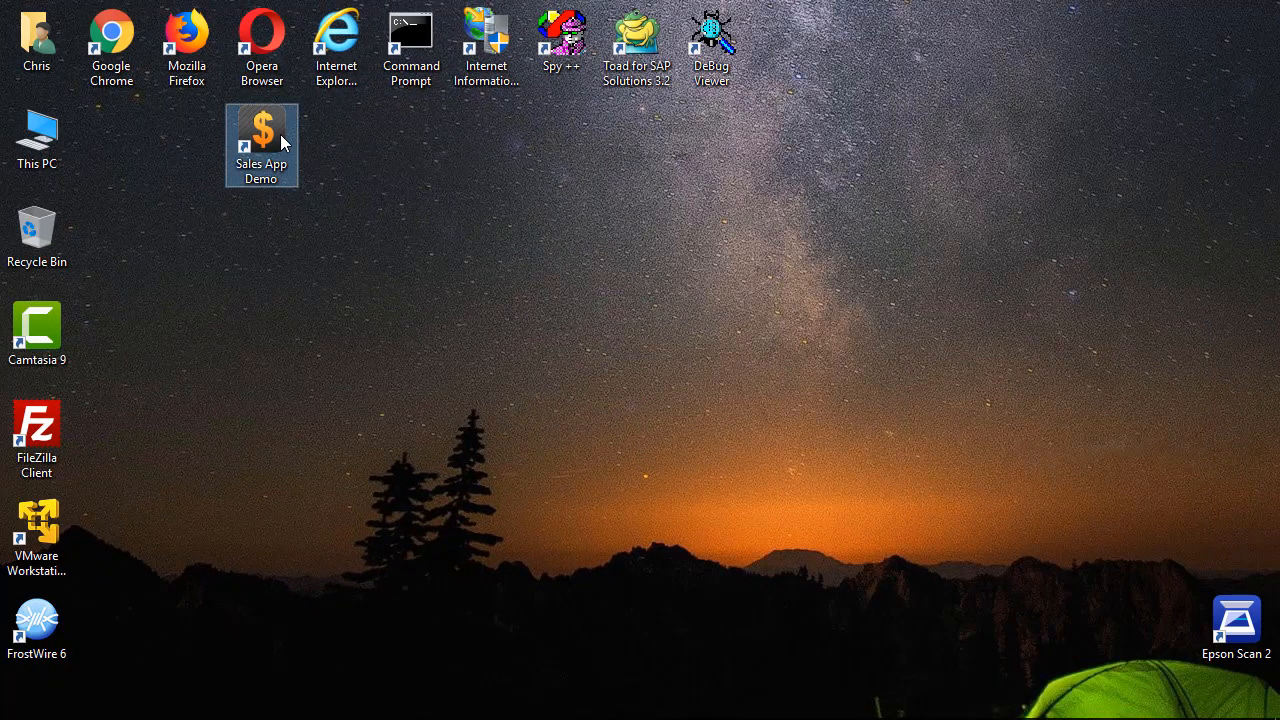
double_click(281, 142)
left_click(706, 474)
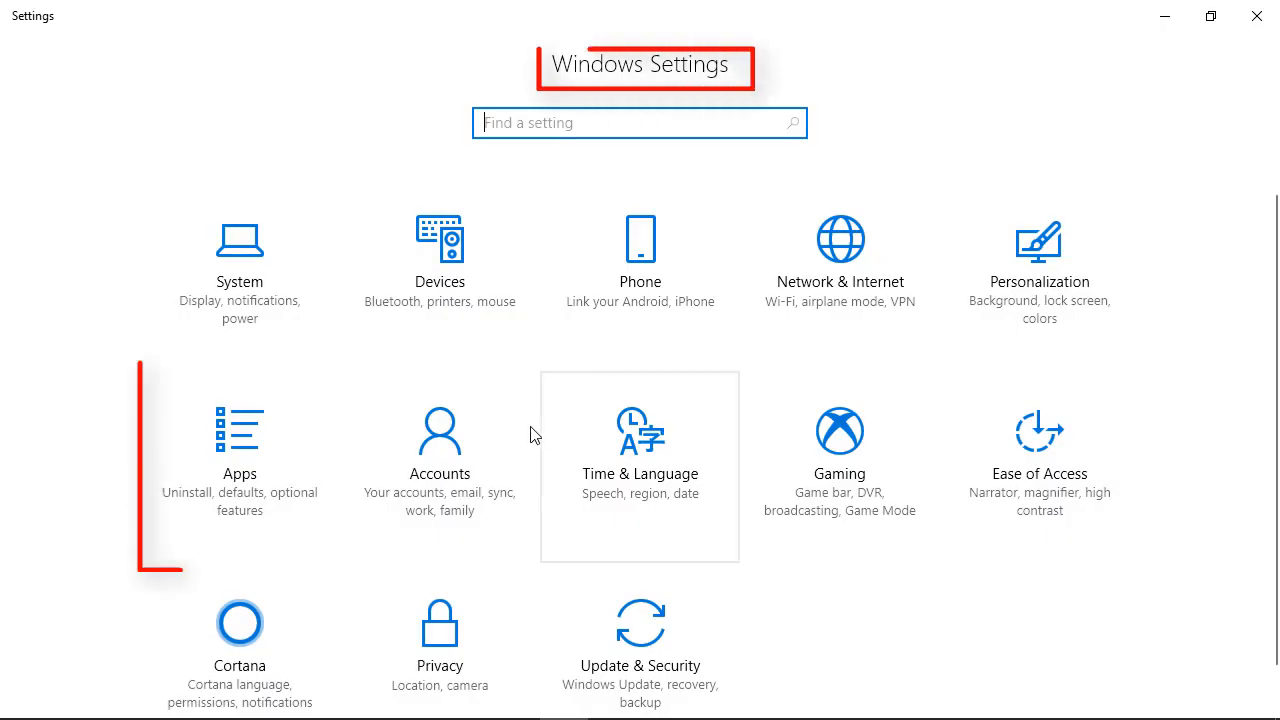
Step: In Windows Settings, search the installed apps for "iwa" and uninstall Appeon IWA Runner with all of its components
left_click(260, 444)
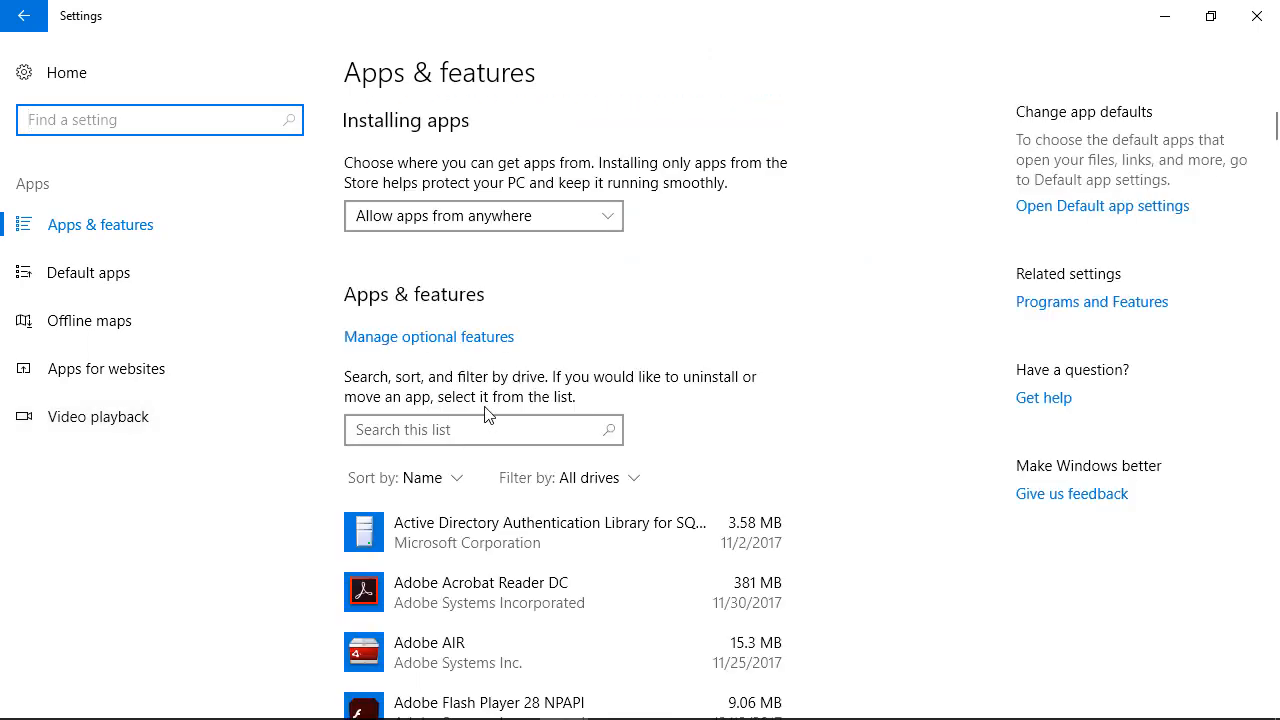
left_click(461, 432)
type("iwa")
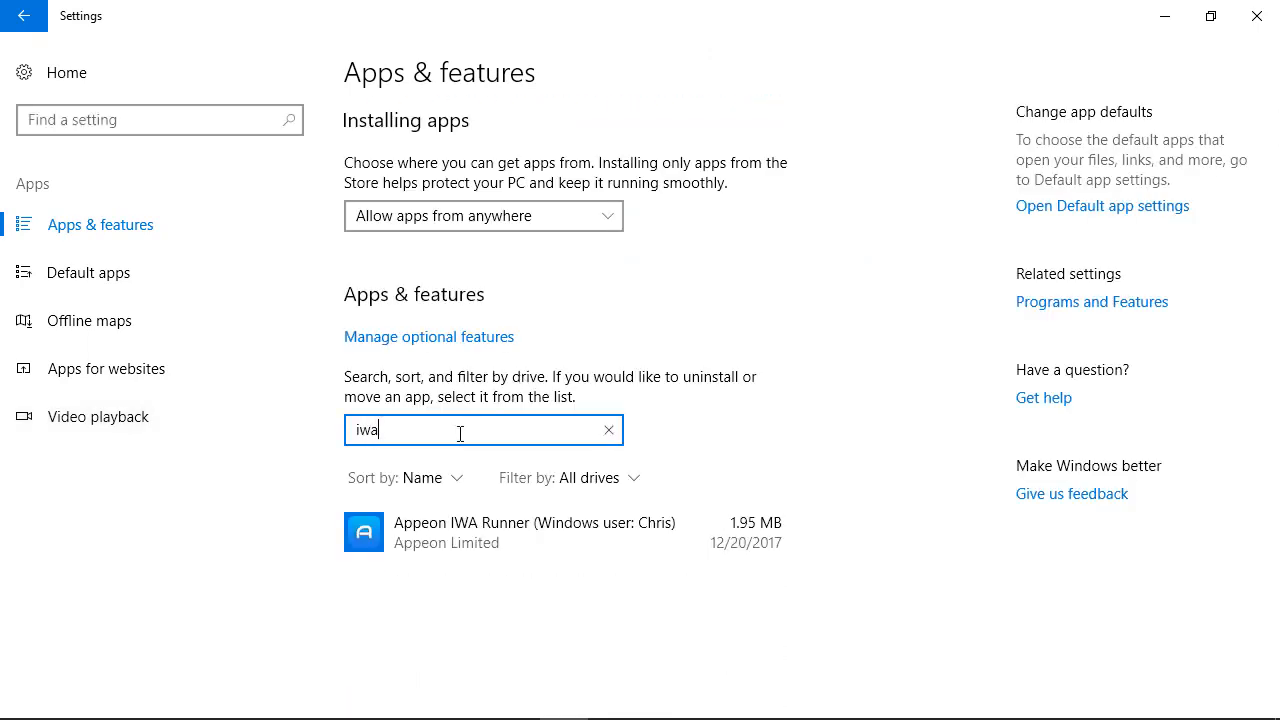
left_click(591, 535)
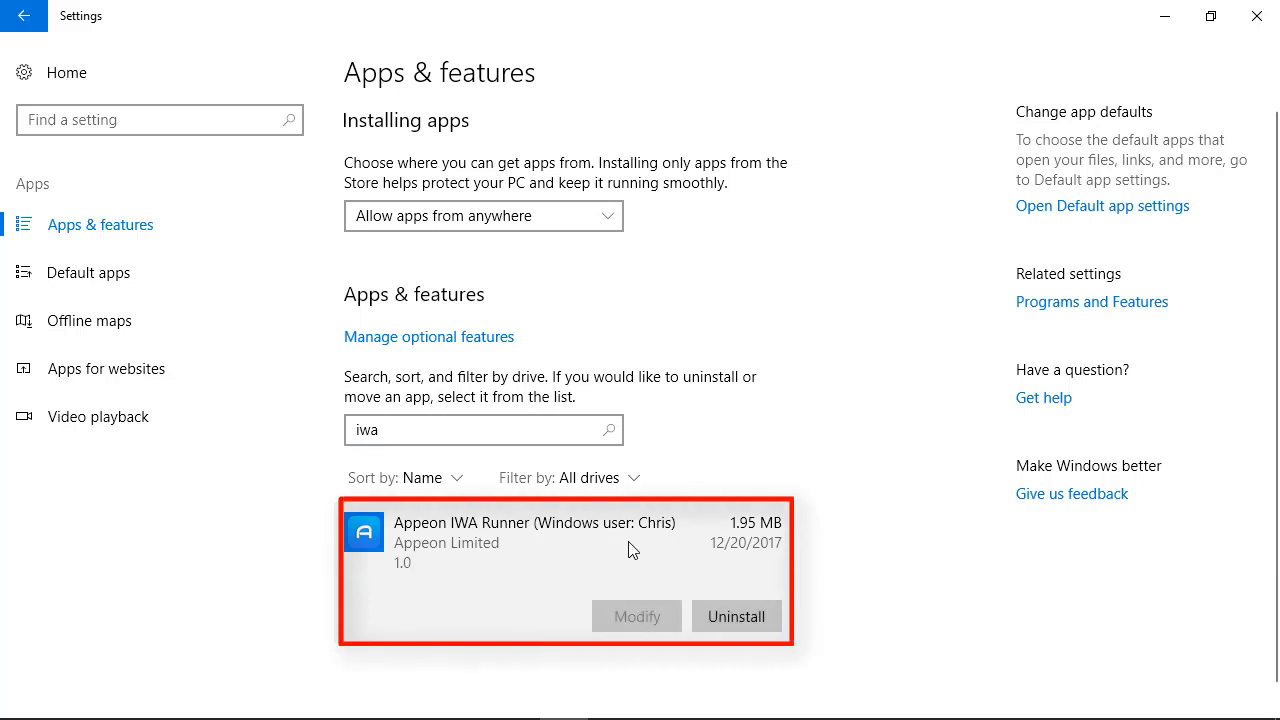
left_click(760, 622)
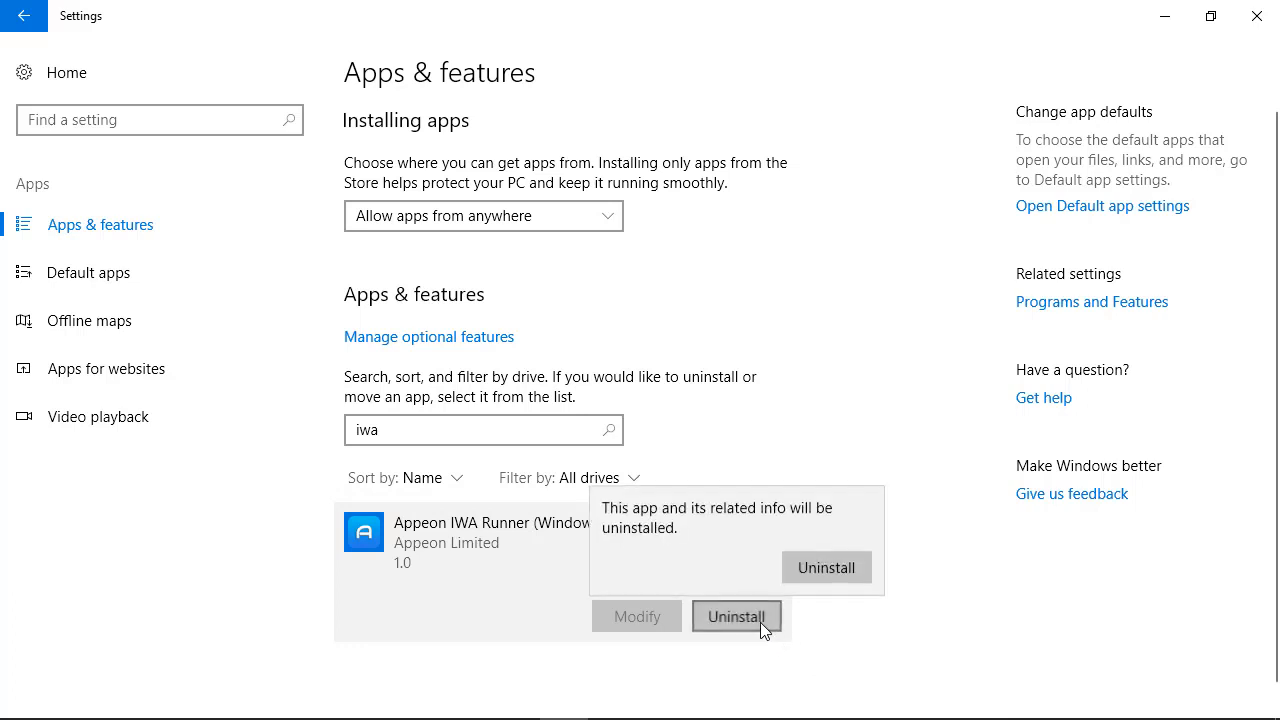
left_click(833, 571)
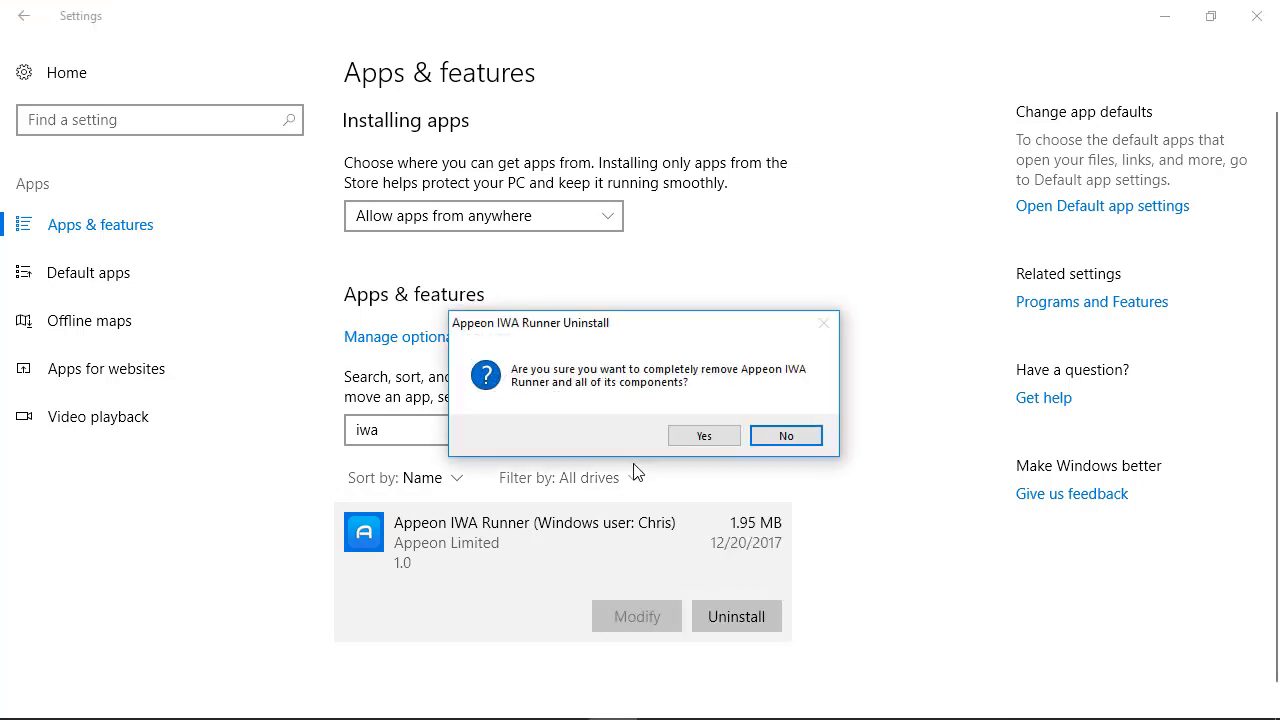
left_click(702, 440)
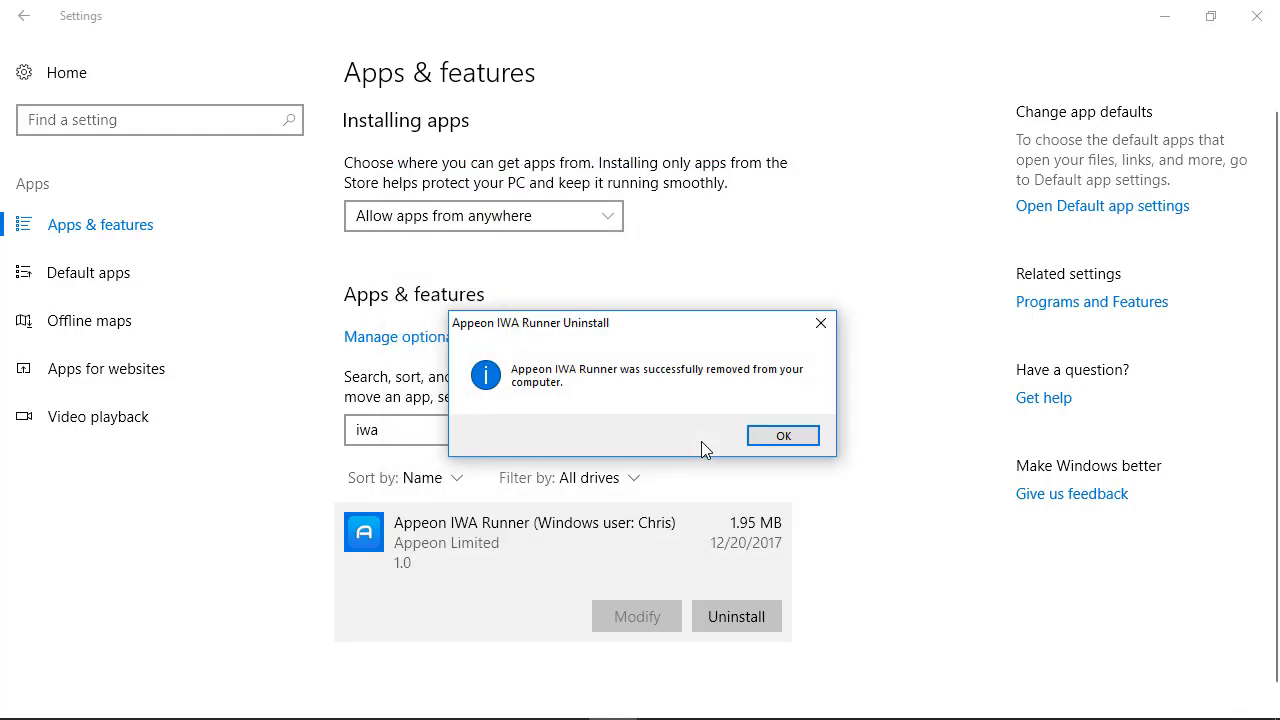
left_click(786, 436)
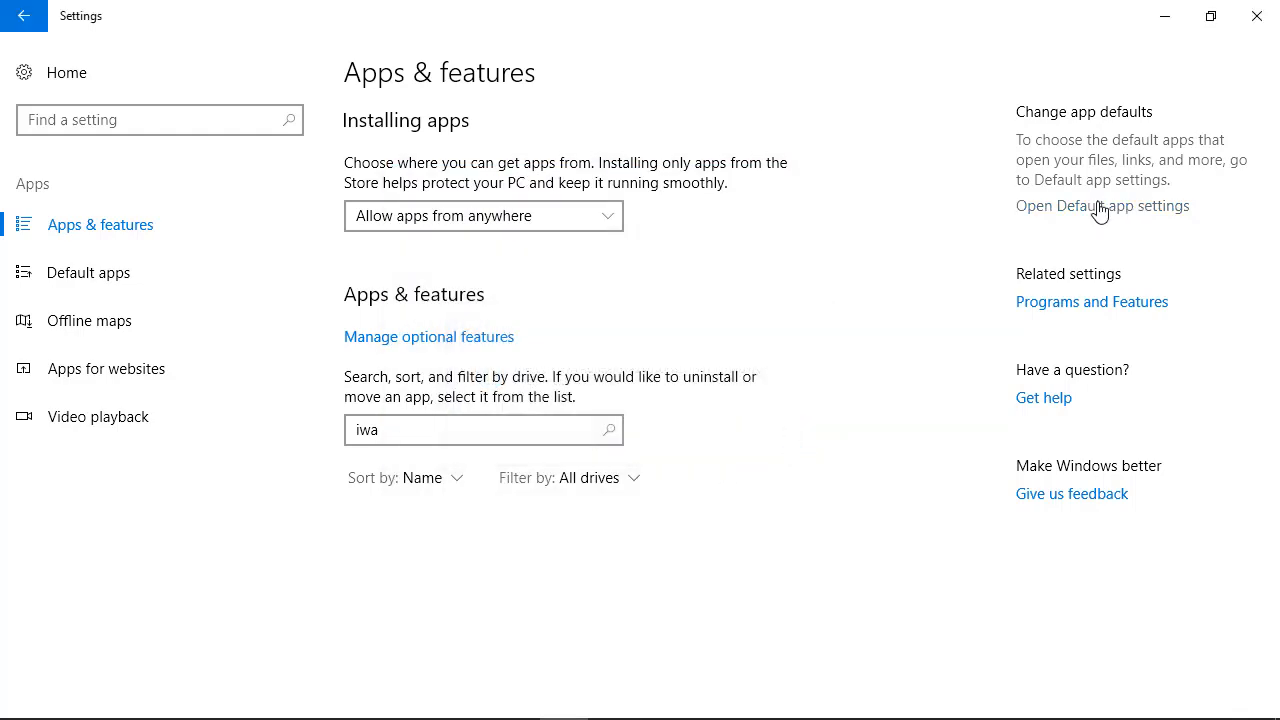